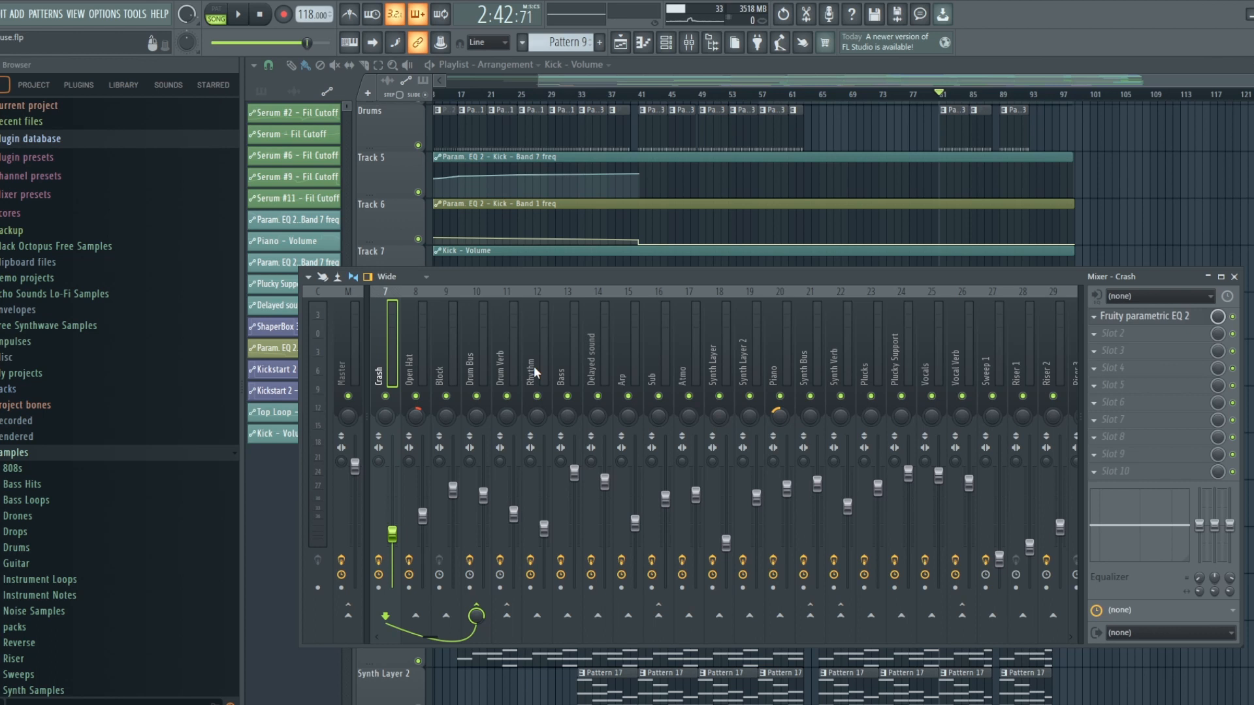
Open OTT on the Rhythm mixer track, solo that track, and play it with the compressor active
click(535, 372)
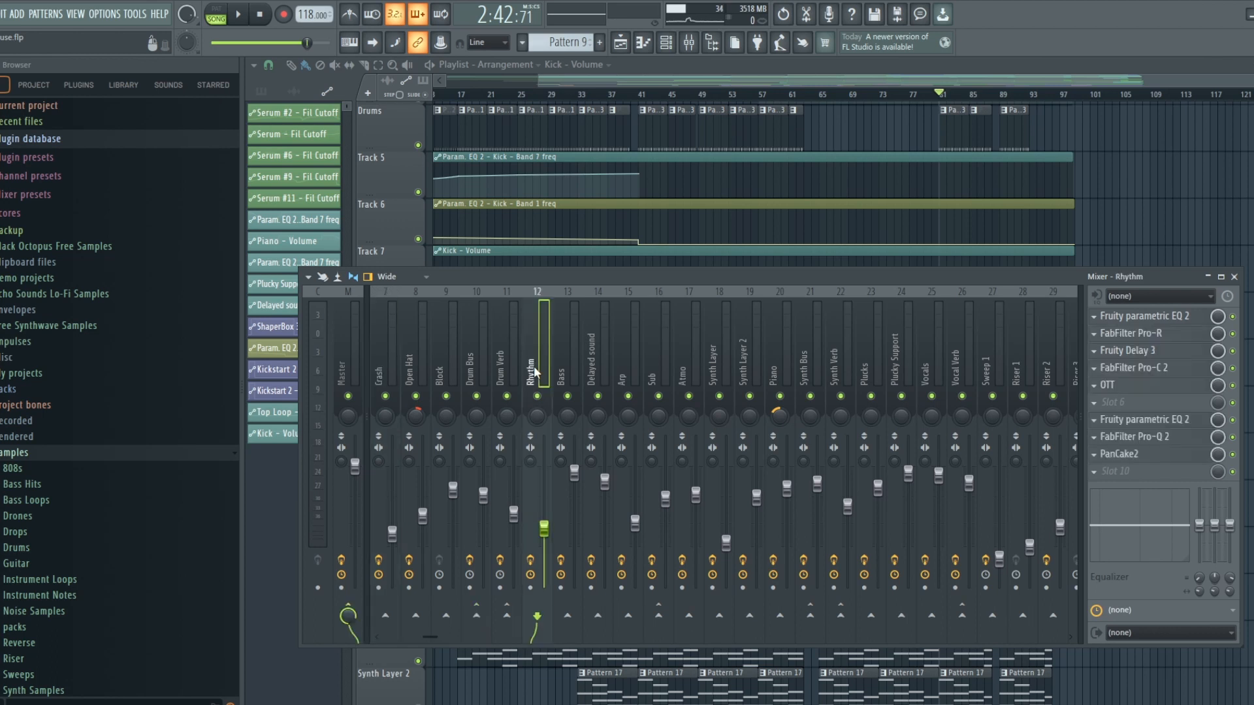
click(1126, 387)
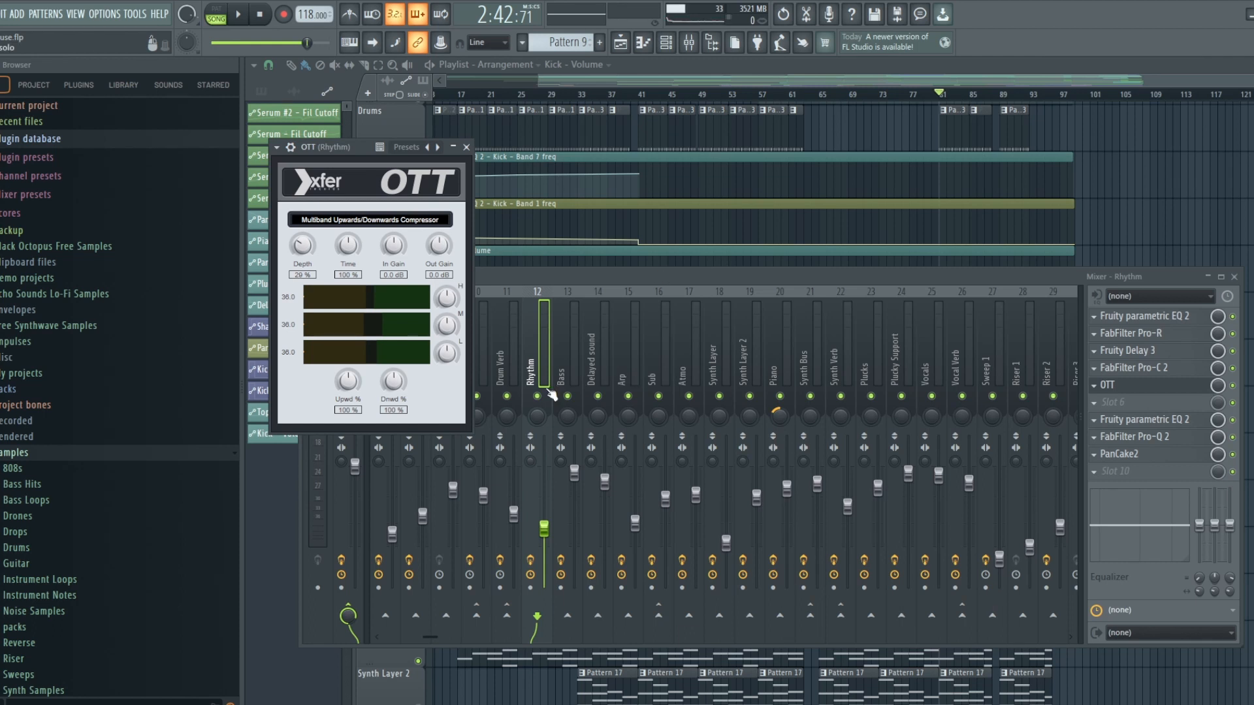
click(528, 404)
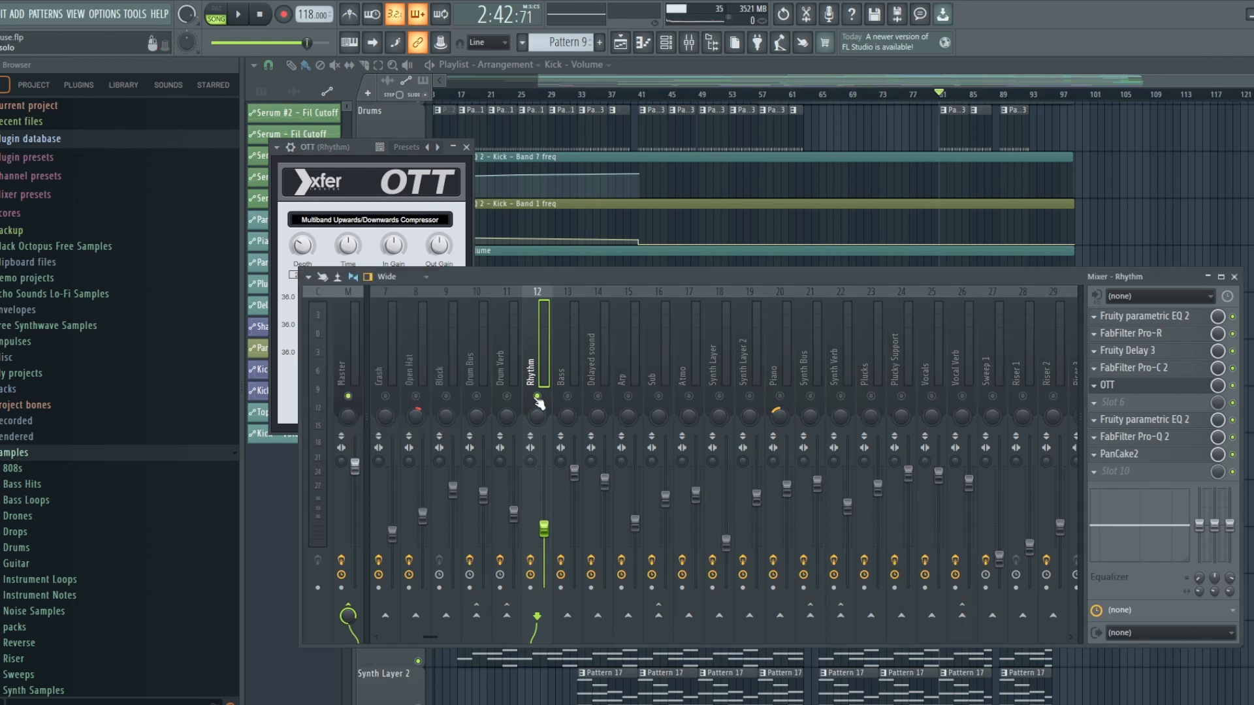
drag(358, 141, 783, 111)
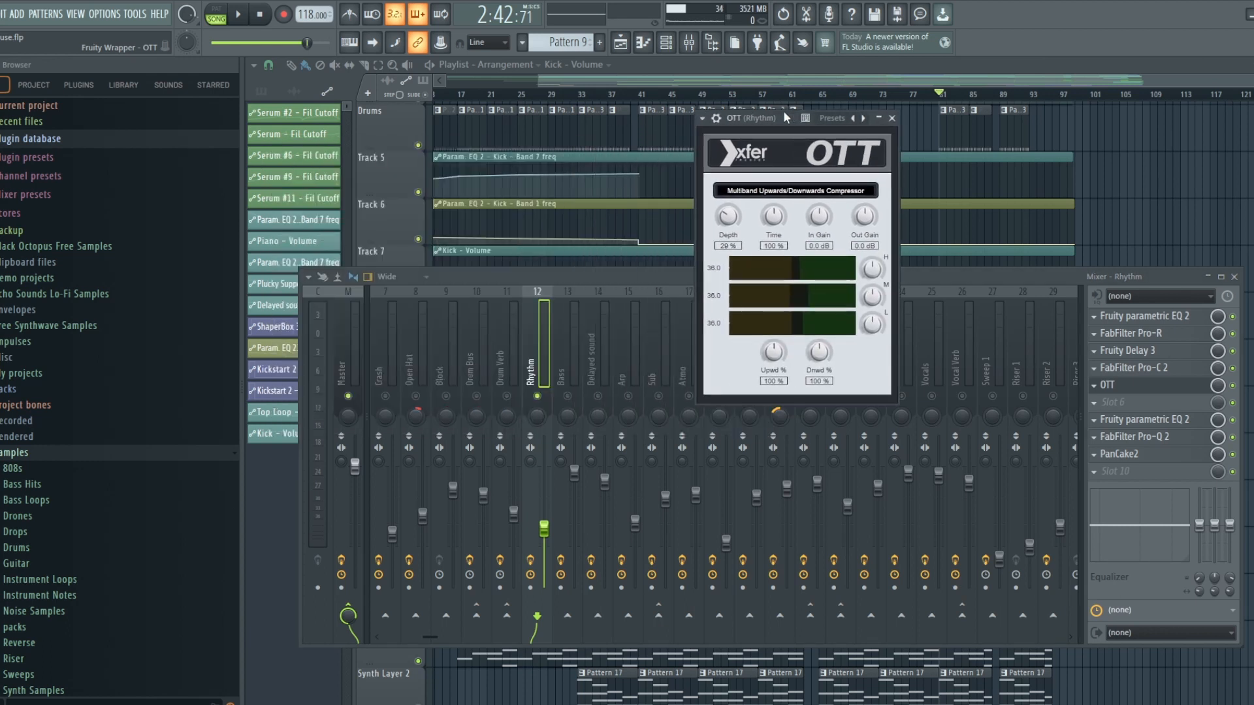
key(space)
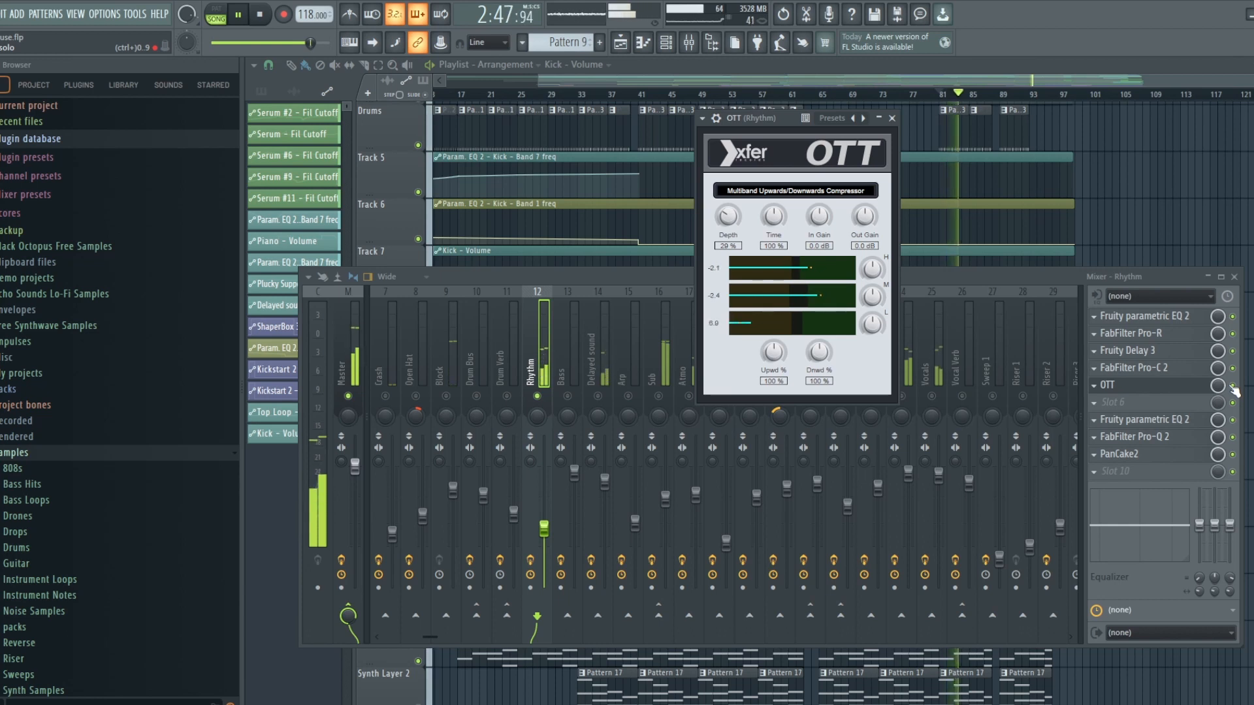
key(space)
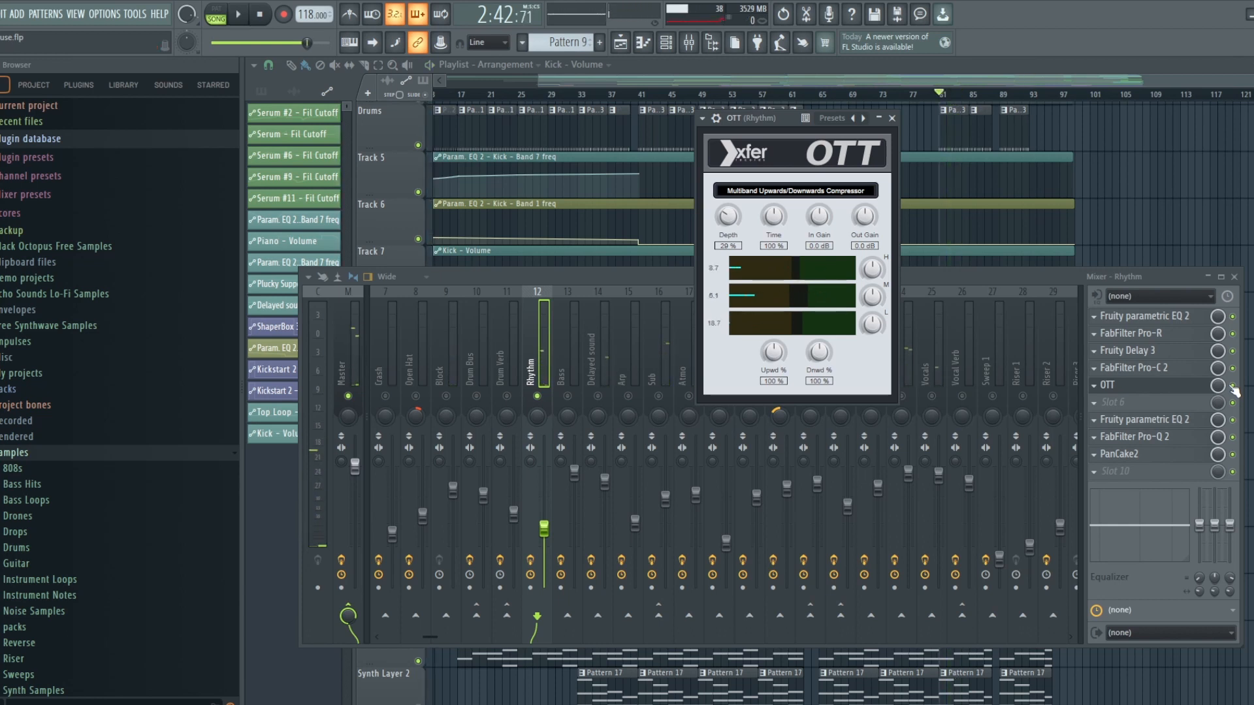
Bypass OTT on the Rhythm track, play the section, and re-enable the effect during playback to compare the sound
click(1235, 390)
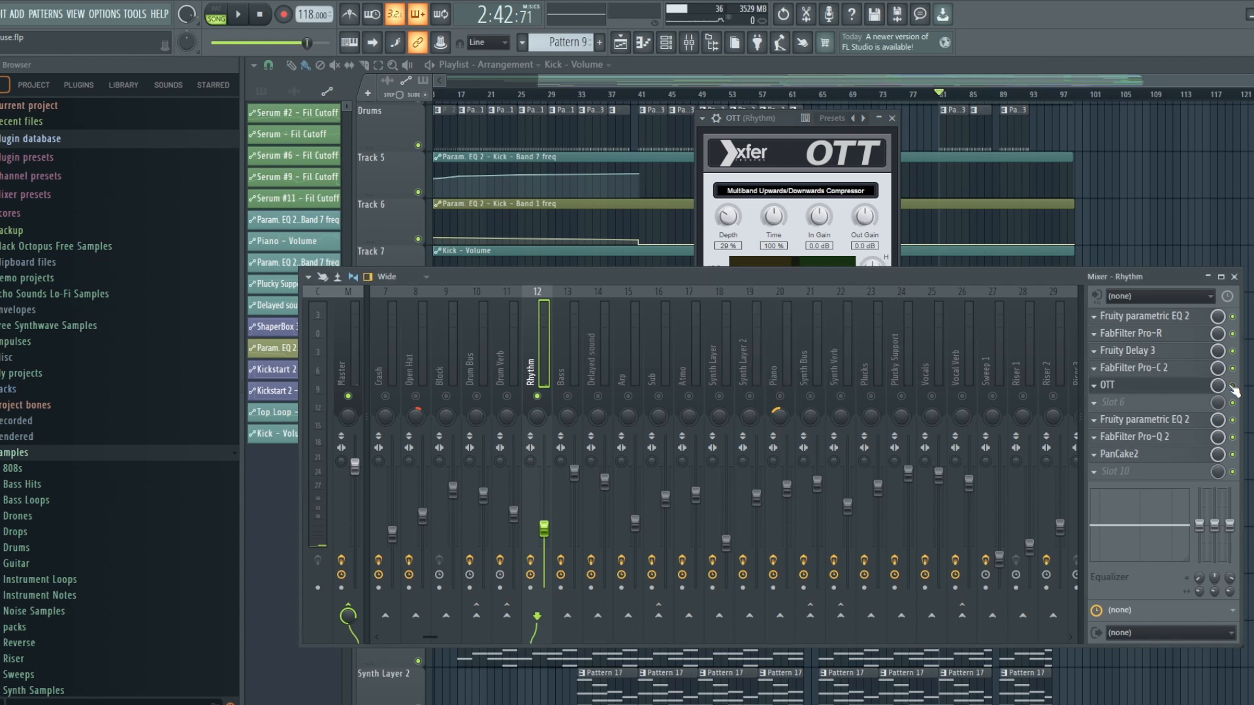
click(761, 117)
key(space)
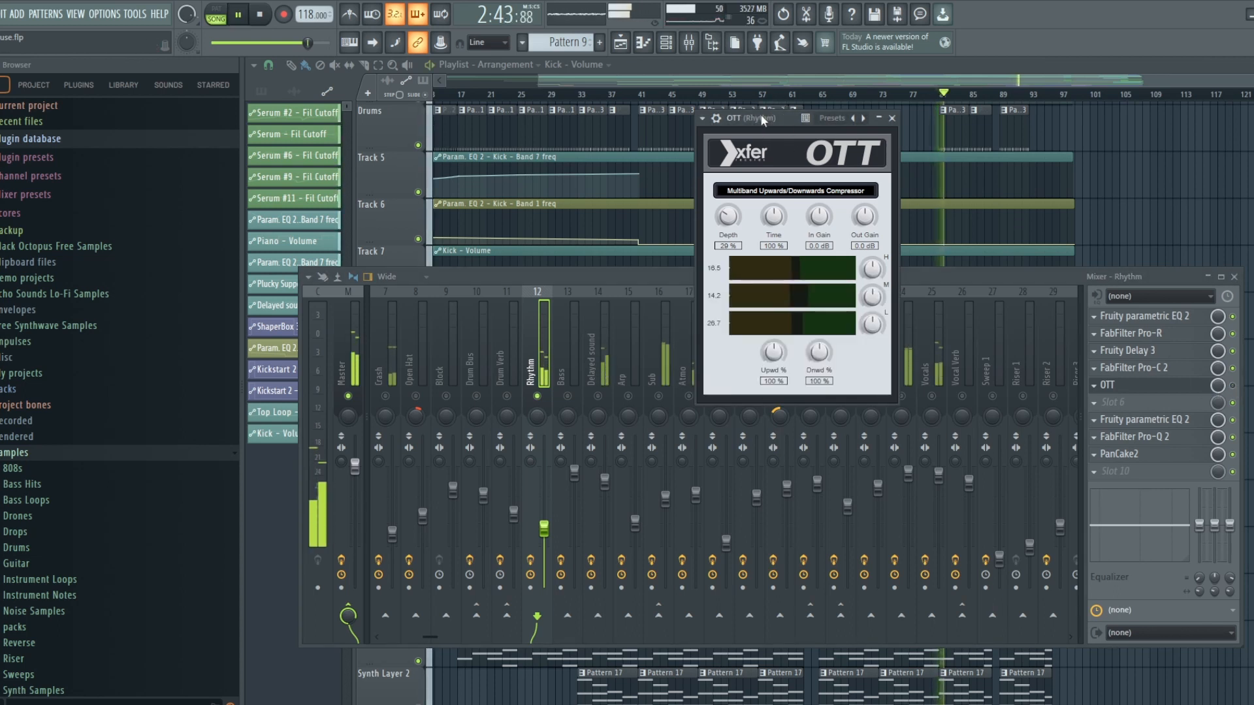
click(1234, 390)
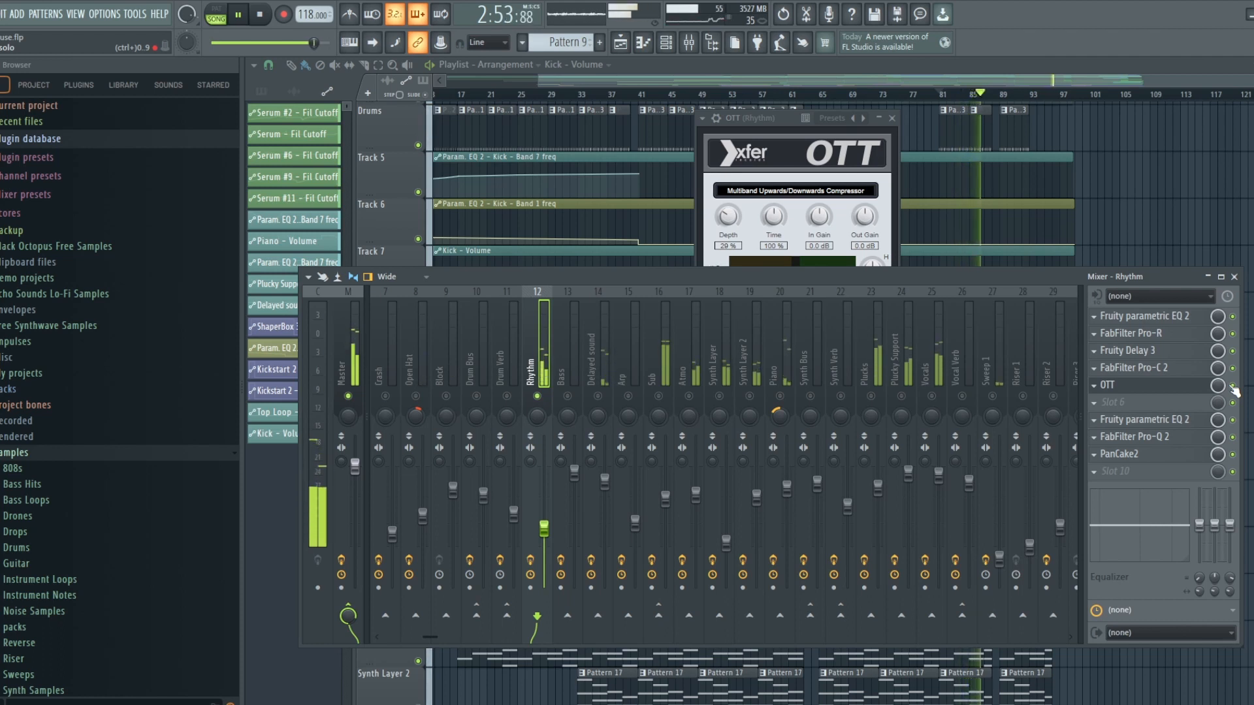
key(space)
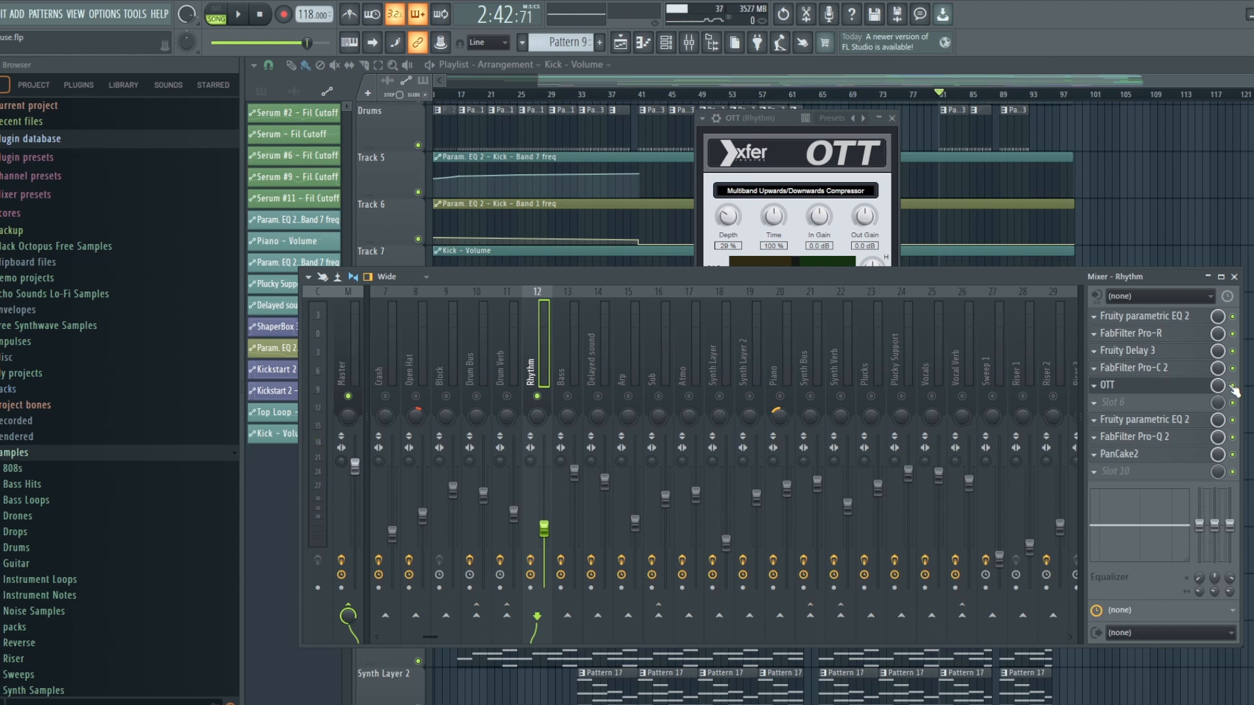
Audition OTT's Depth control during Rhythm playback, leave it at 29 %, and close the plugin
click(766, 124)
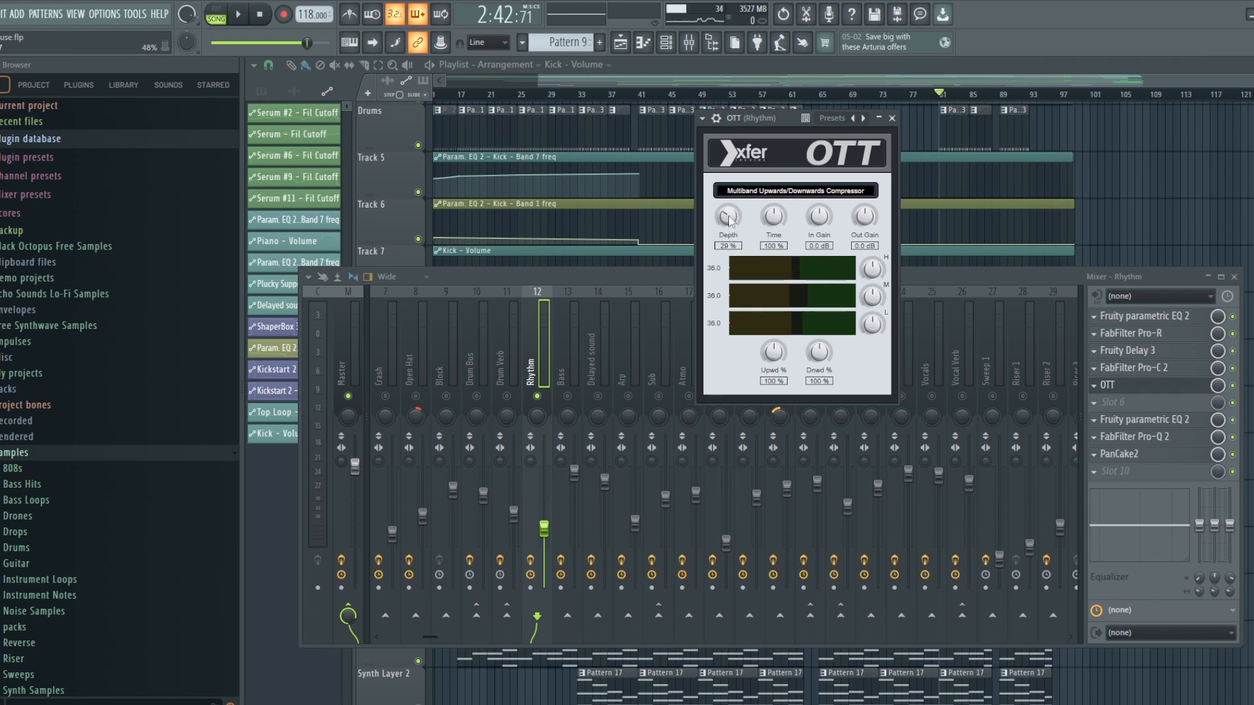
key(space)
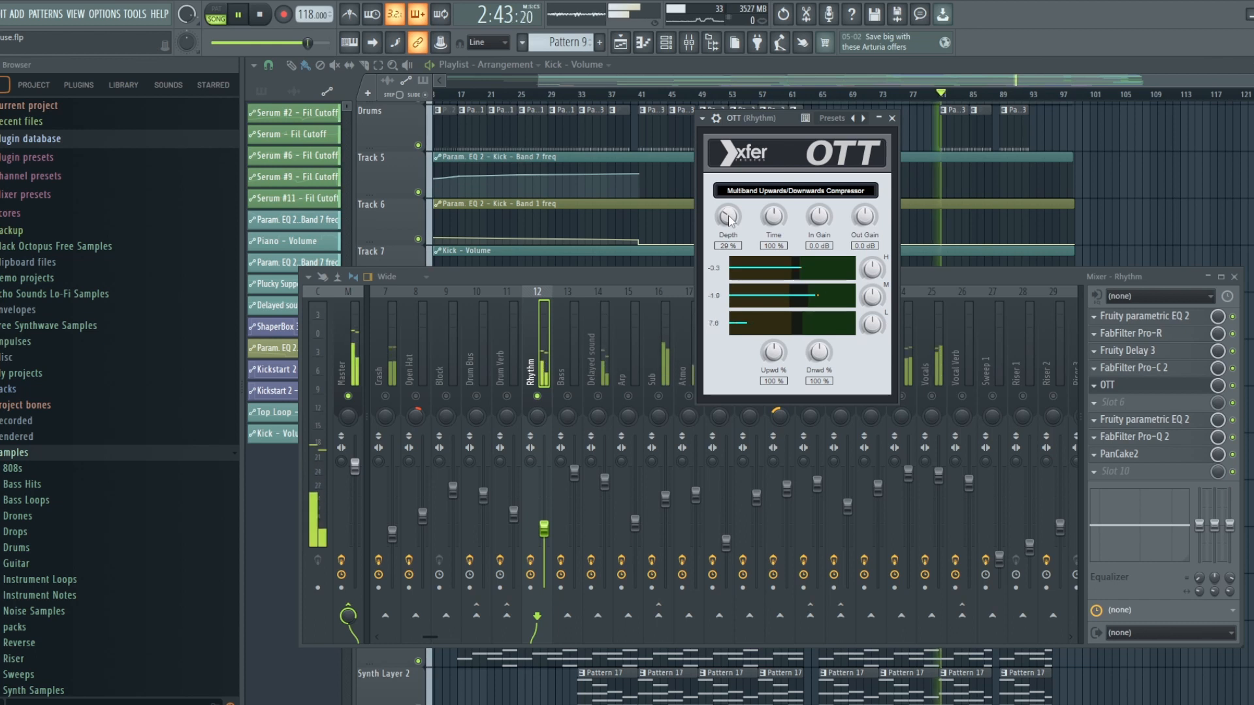
mouse_move(729, 216)
mouse_down()
mouse_move(729, 144)
mouse_move(731, 298)
mouse_move(725, 213)
mouse_up()
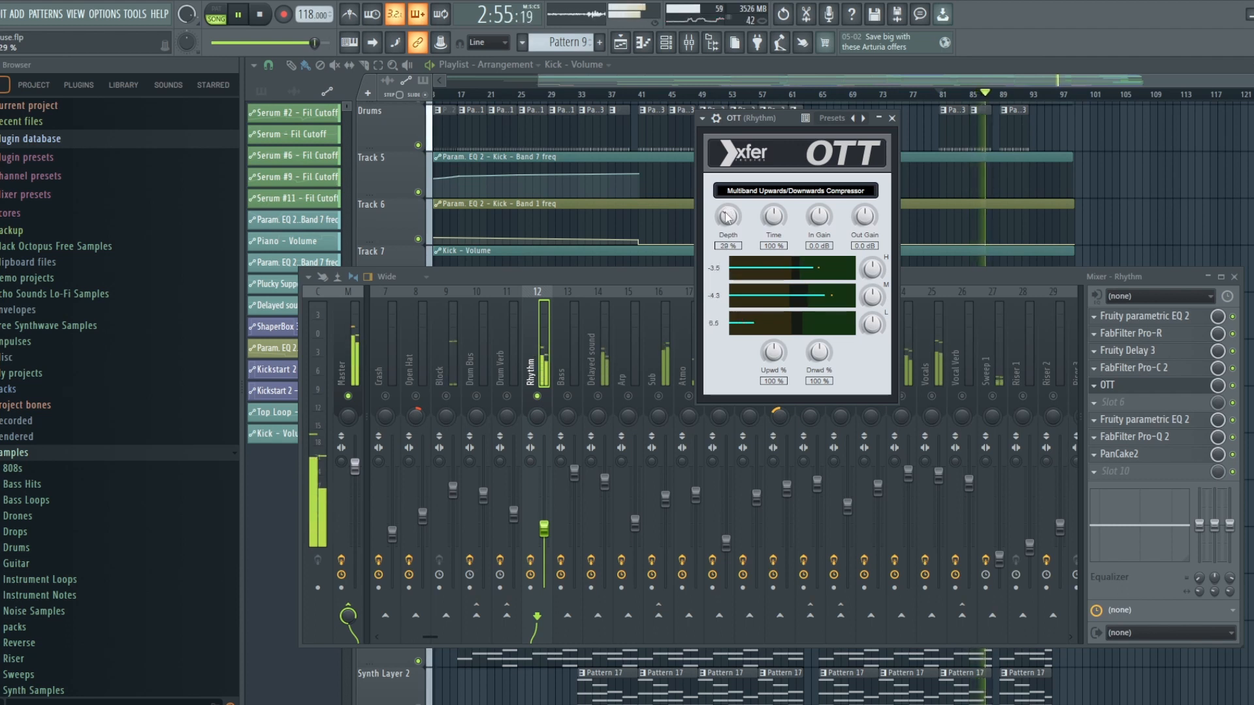
key(space)
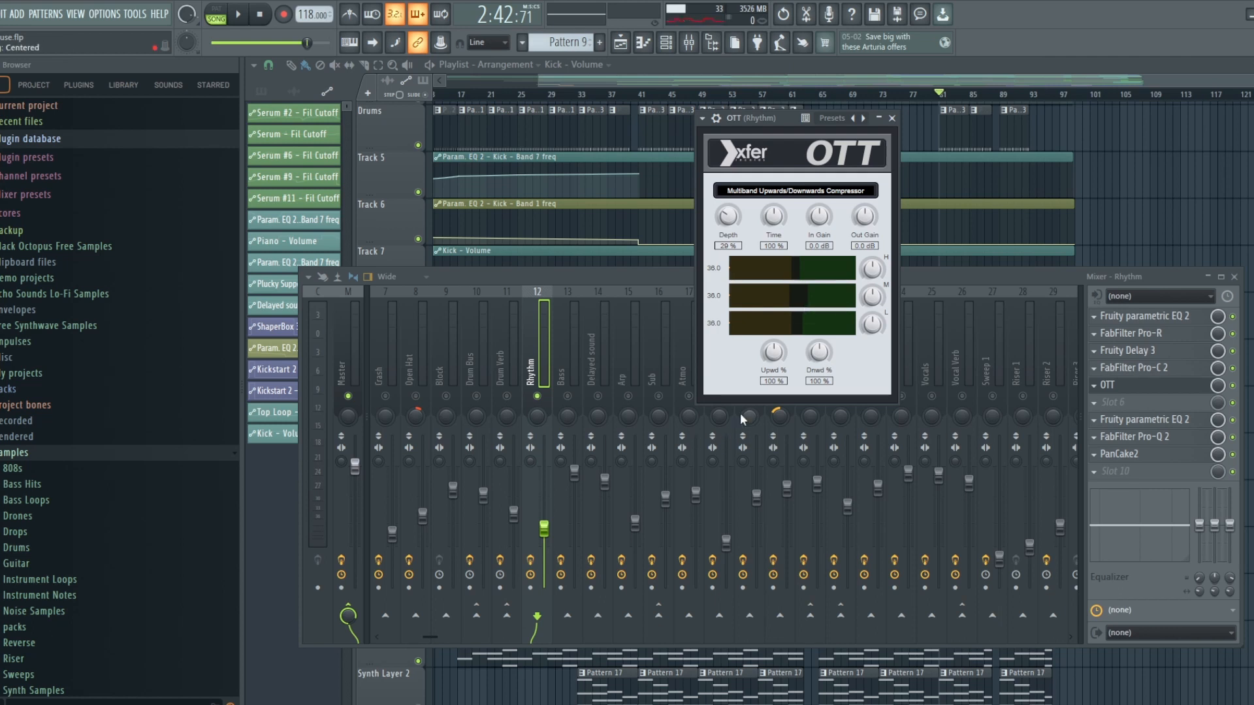
click(892, 119)
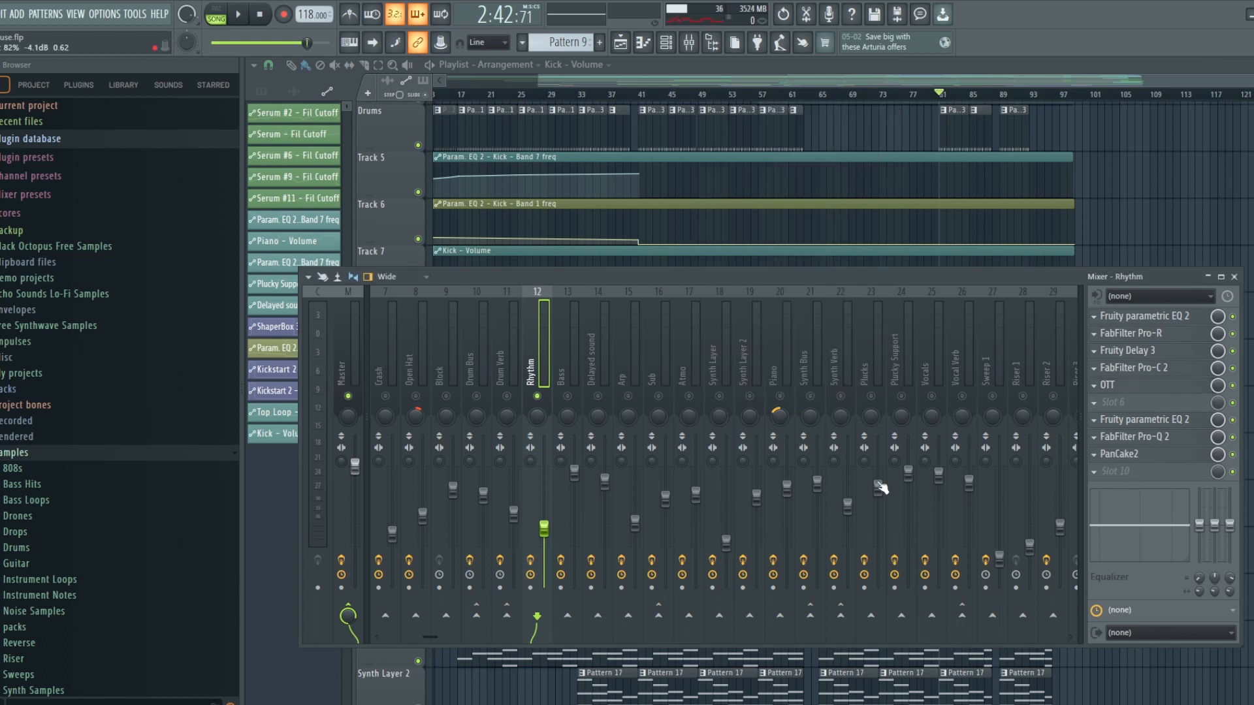
Open PanCake2 on the Rhythm track and play the section to hear and view its left-right panning
click(1139, 459)
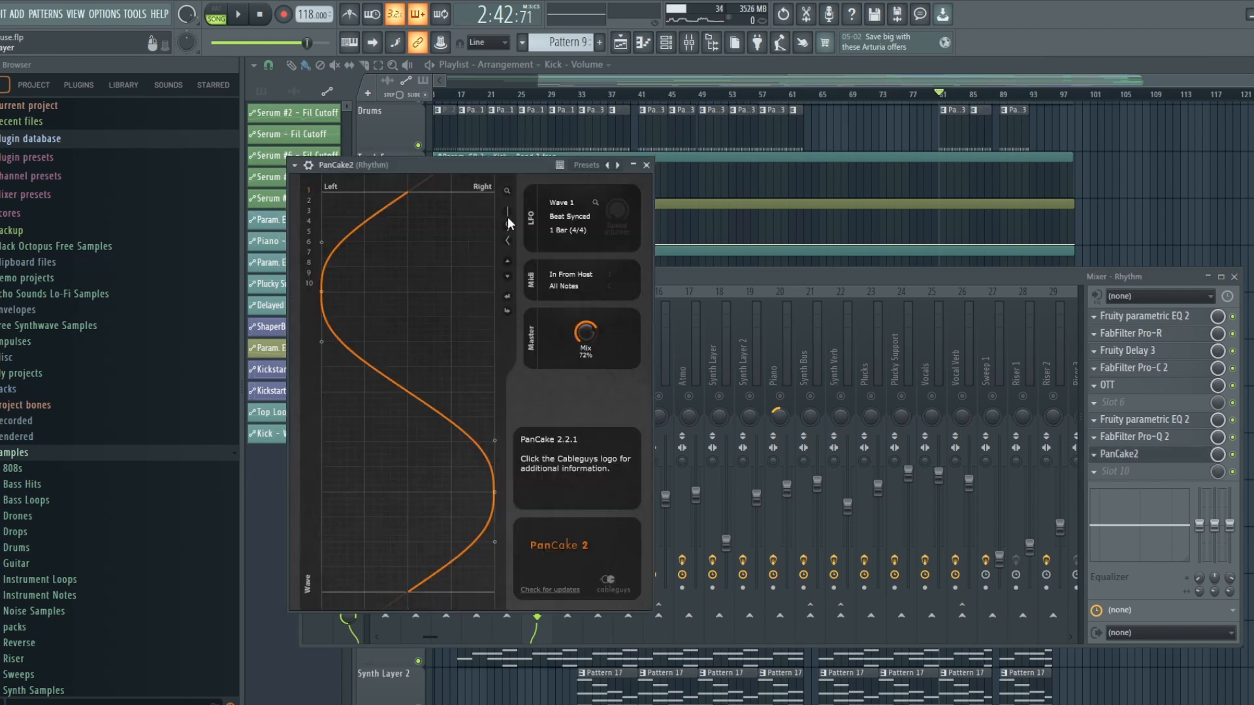
drag(443, 171, 732, 133)
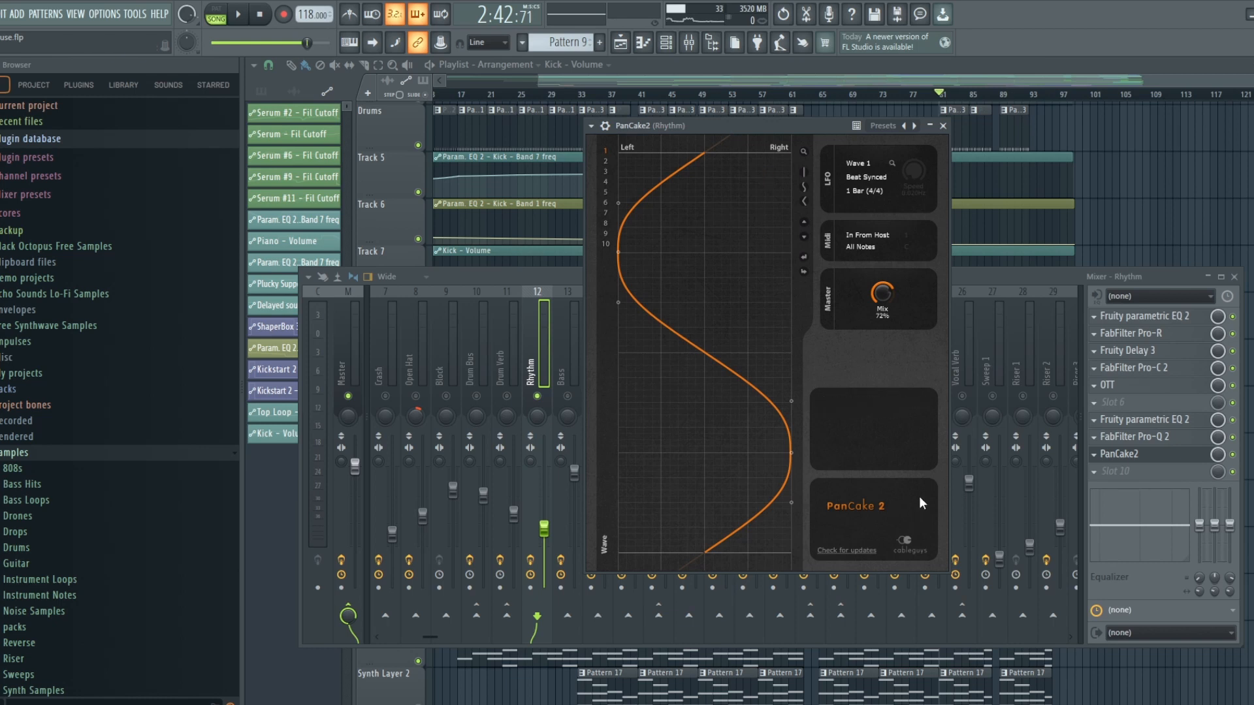
click(1135, 388)
click(897, 119)
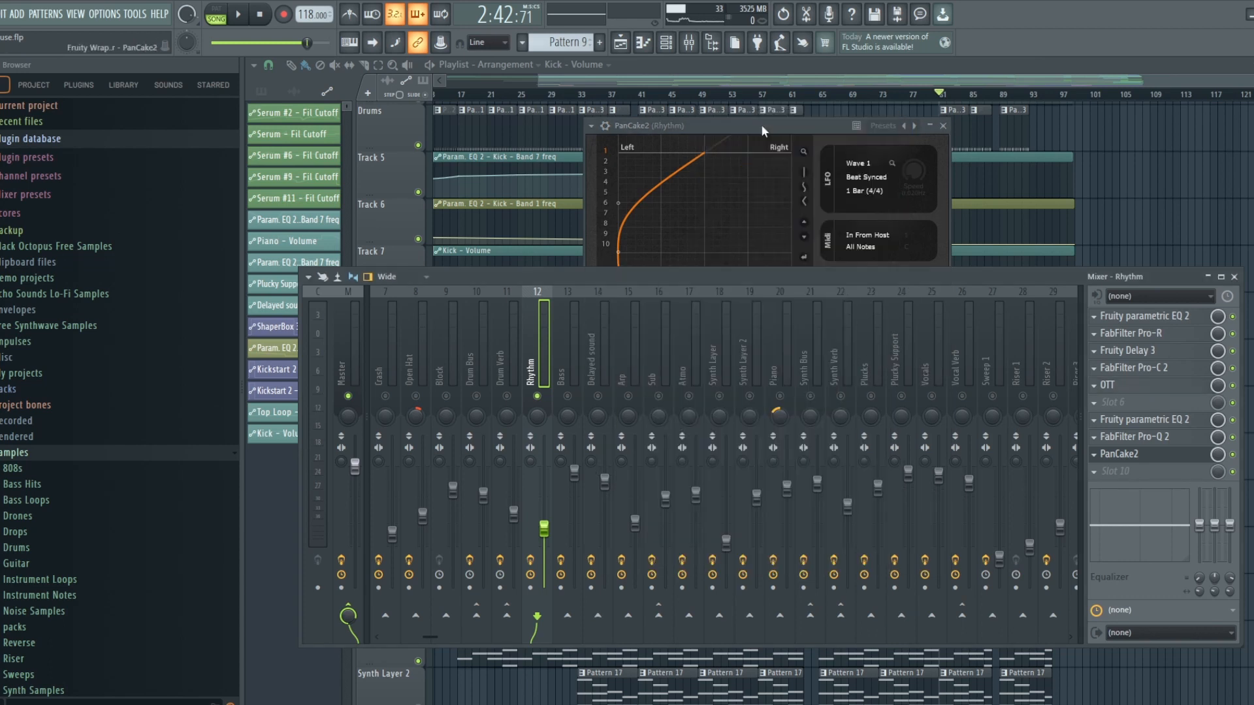
click(761, 124)
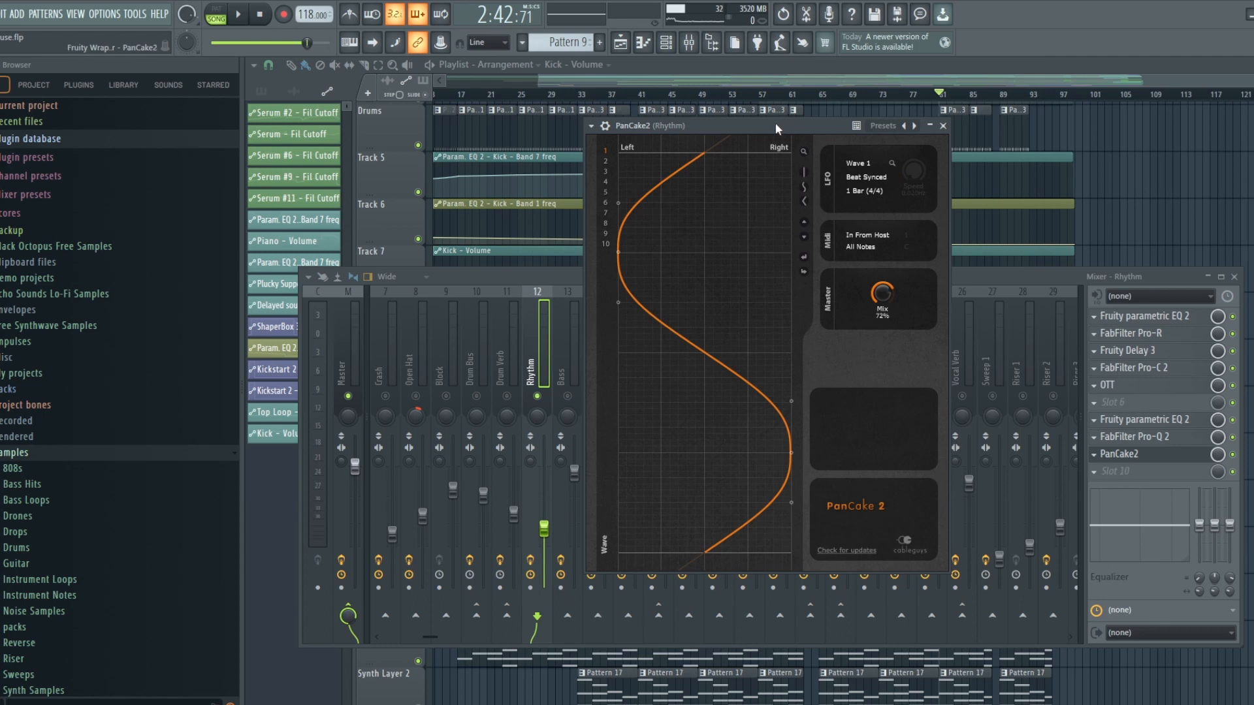
drag(774, 122, 782, 123)
key(space)
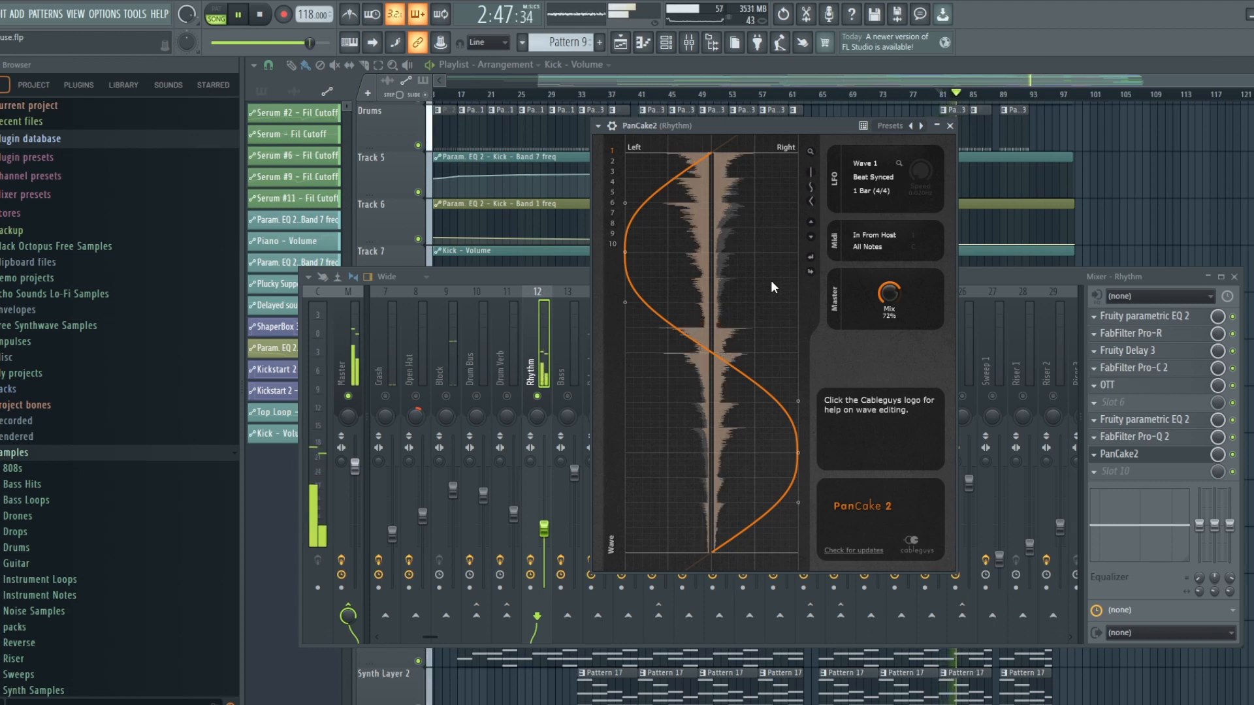
key(space)
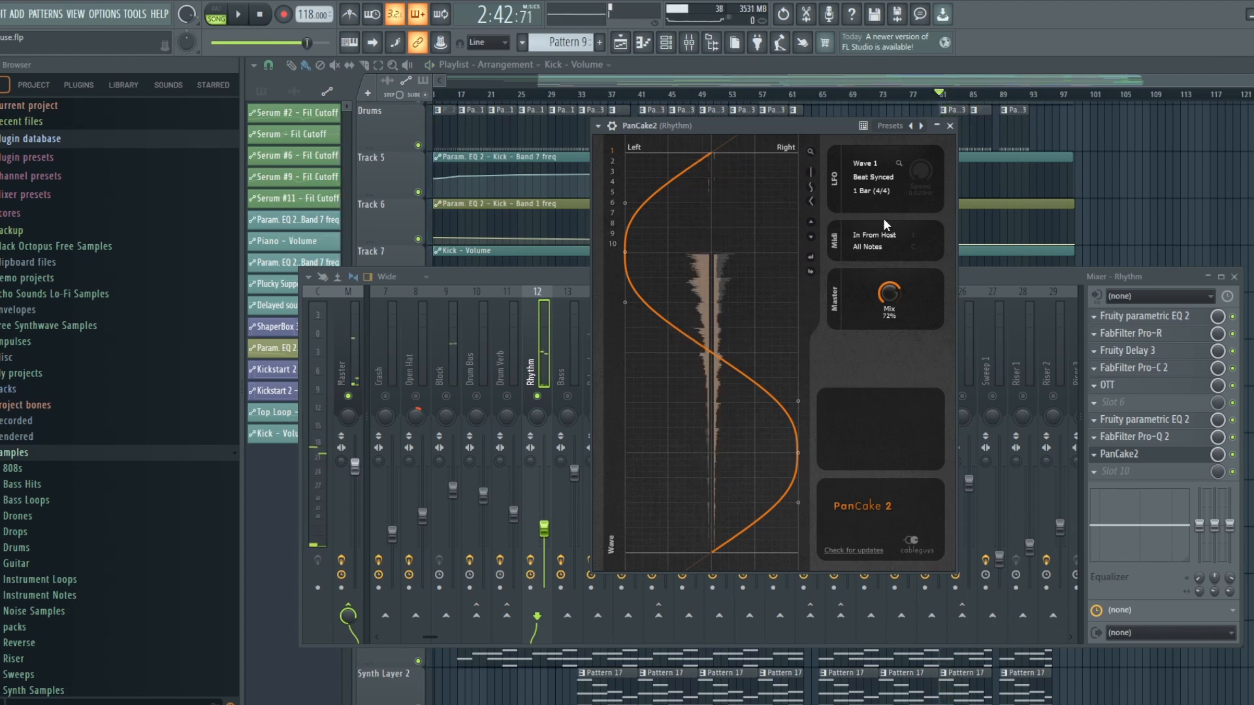
Audition PanCake2's LFO rate at 1/4 during playback and set it back to 1 Bar (4/4)
click(873, 191)
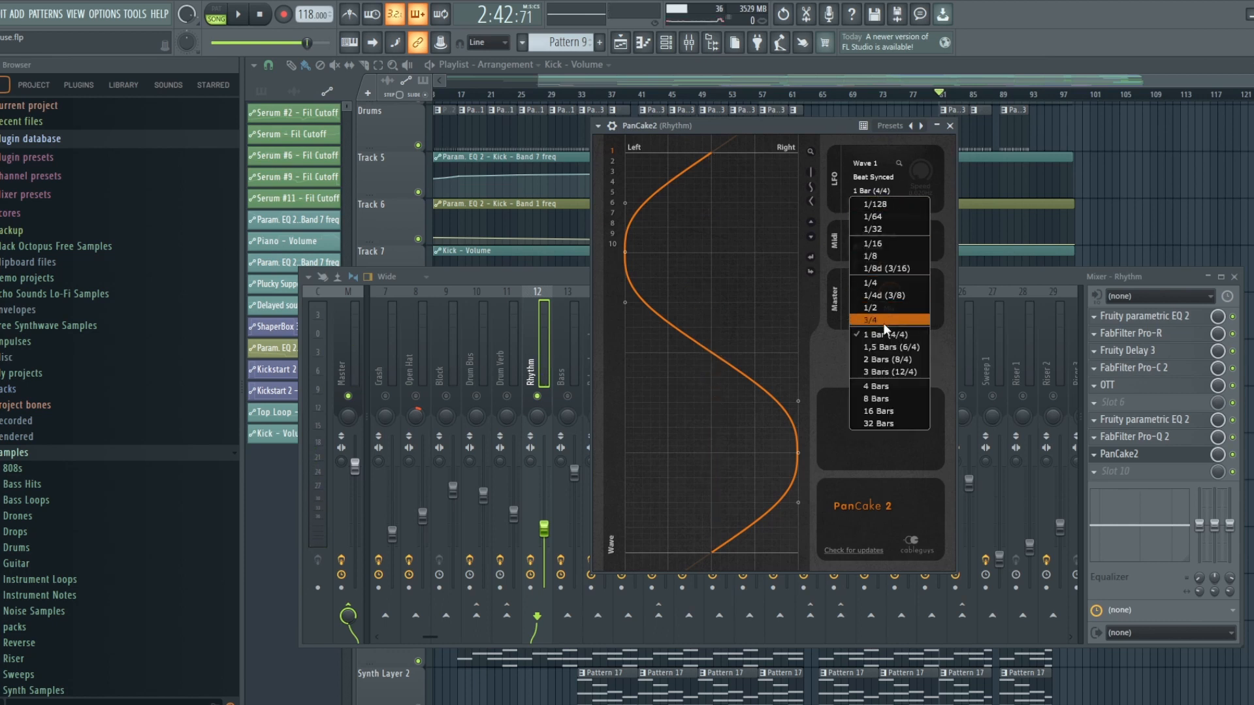
click(891, 283)
key(space)
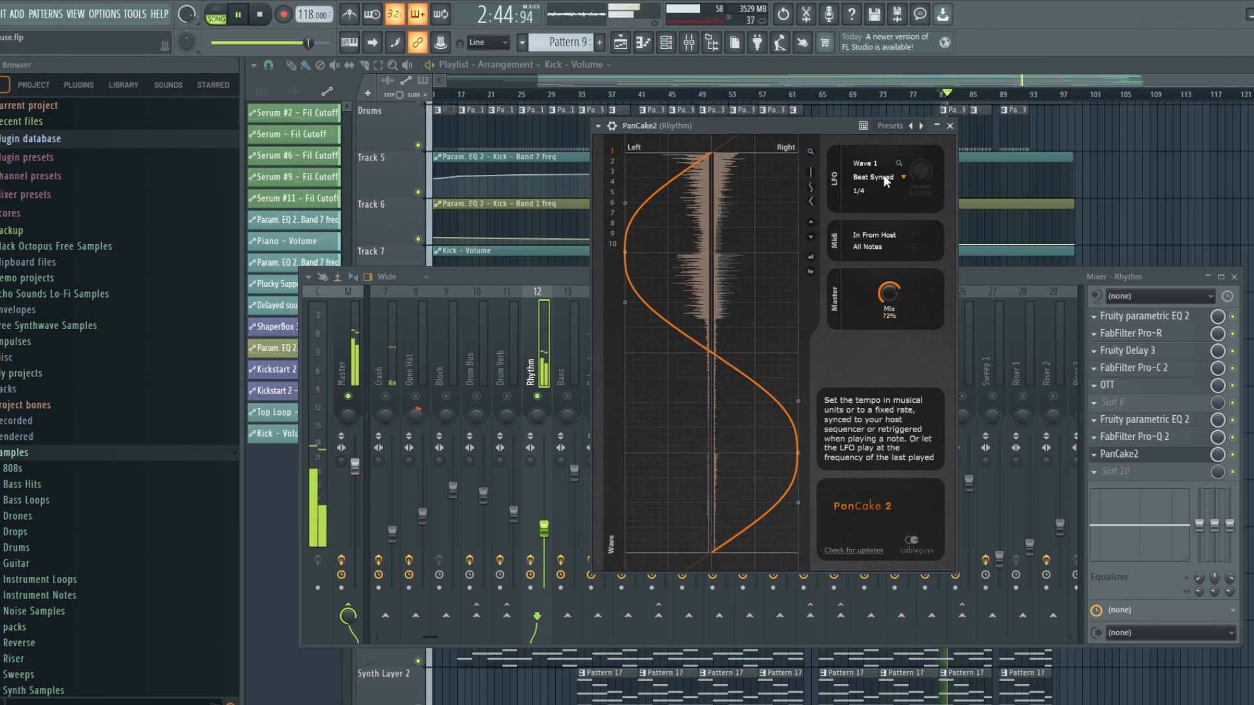
click(863, 192)
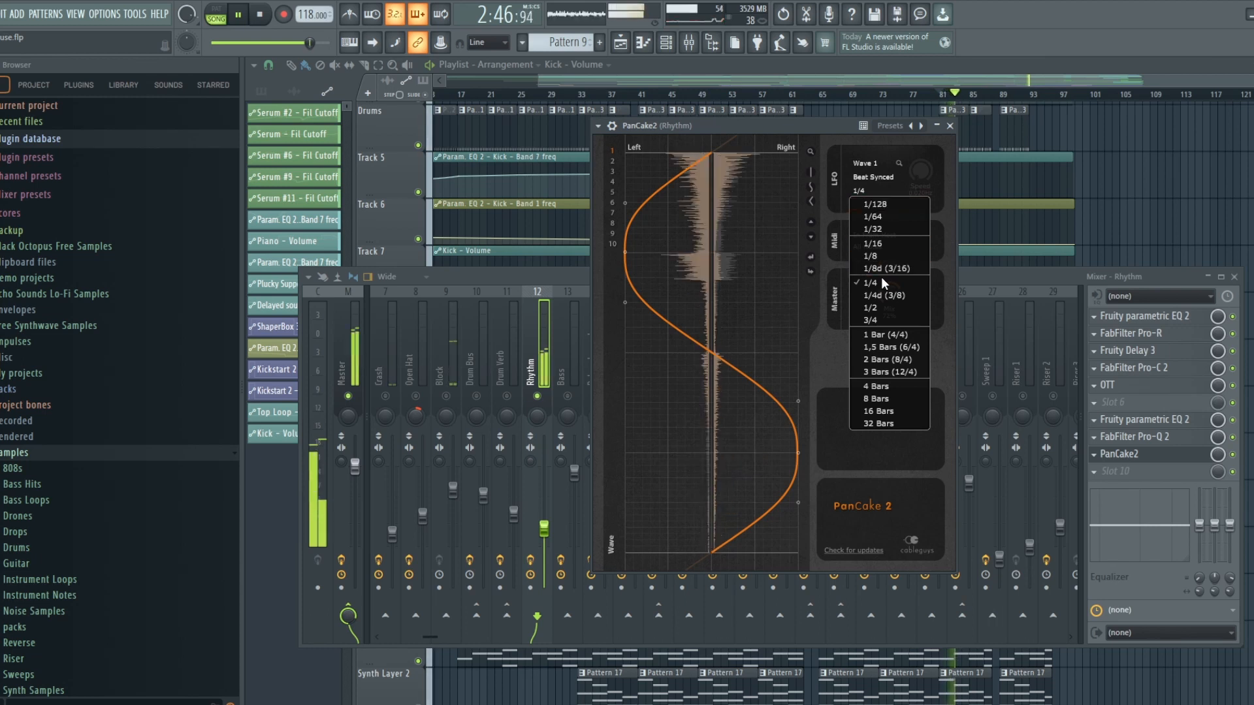
click(881, 336)
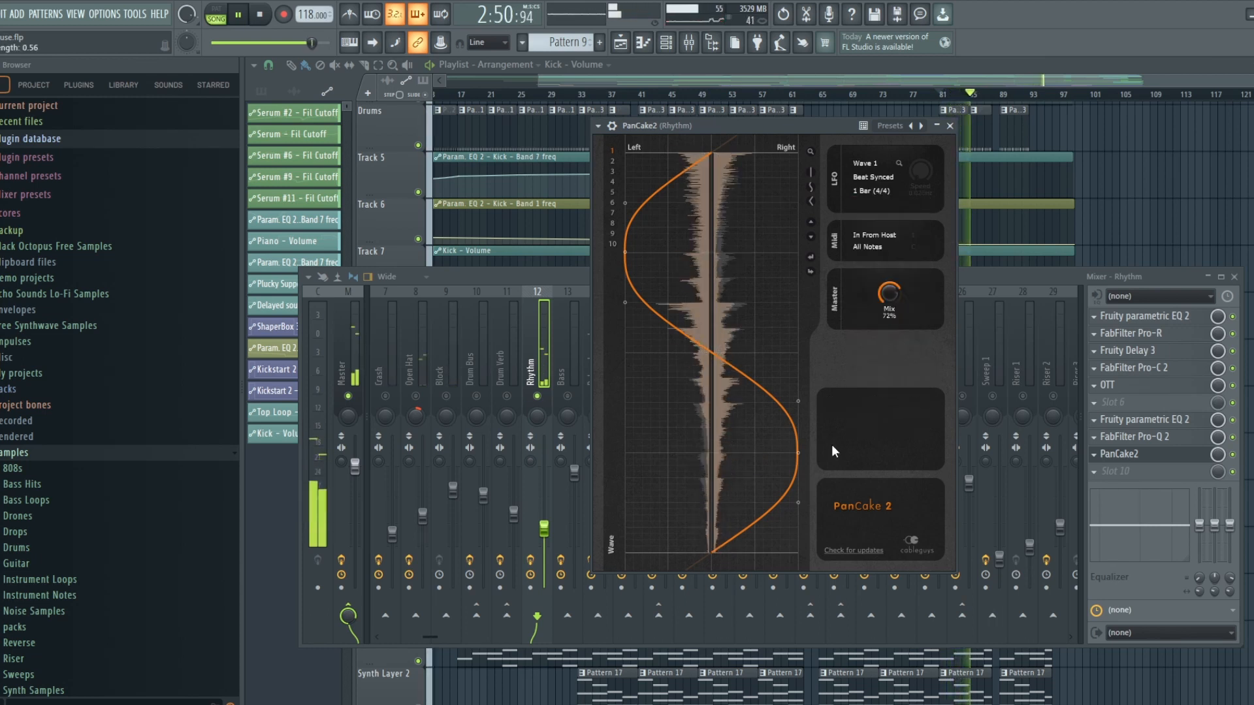
Try the Swoosh preset in PanCake2, undo it, stop playback, and close the plugin
click(891, 125)
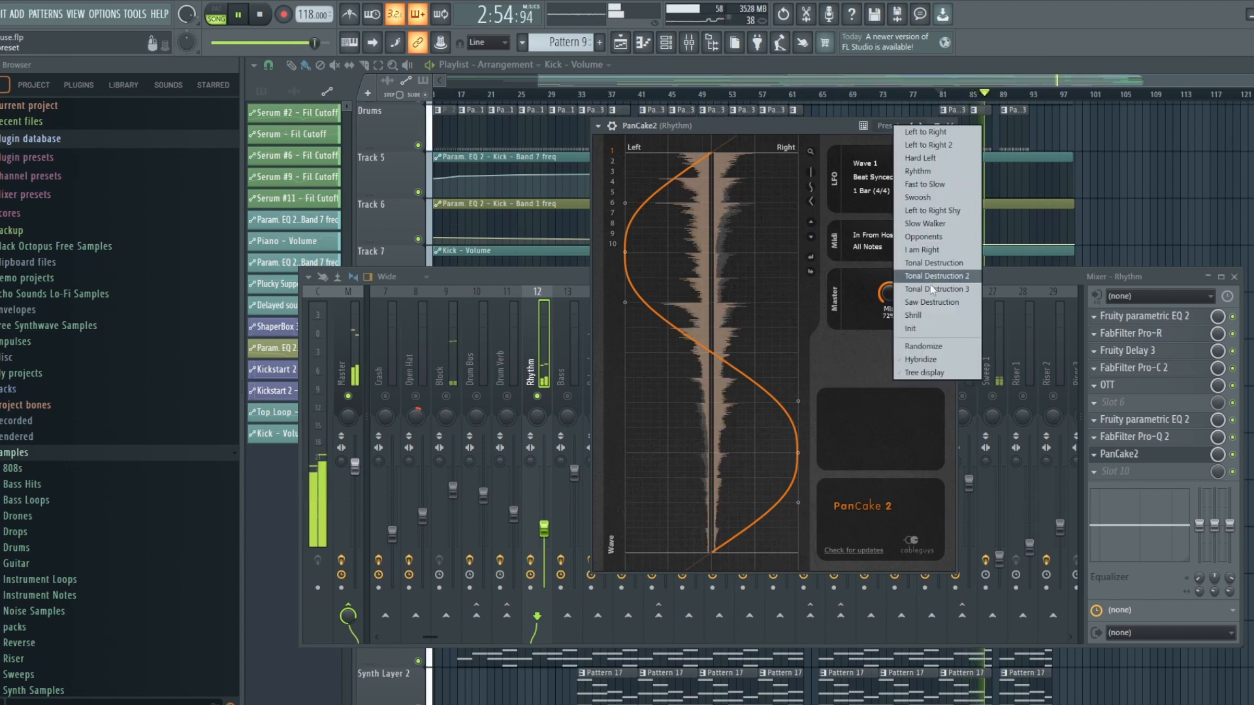
click(932, 201)
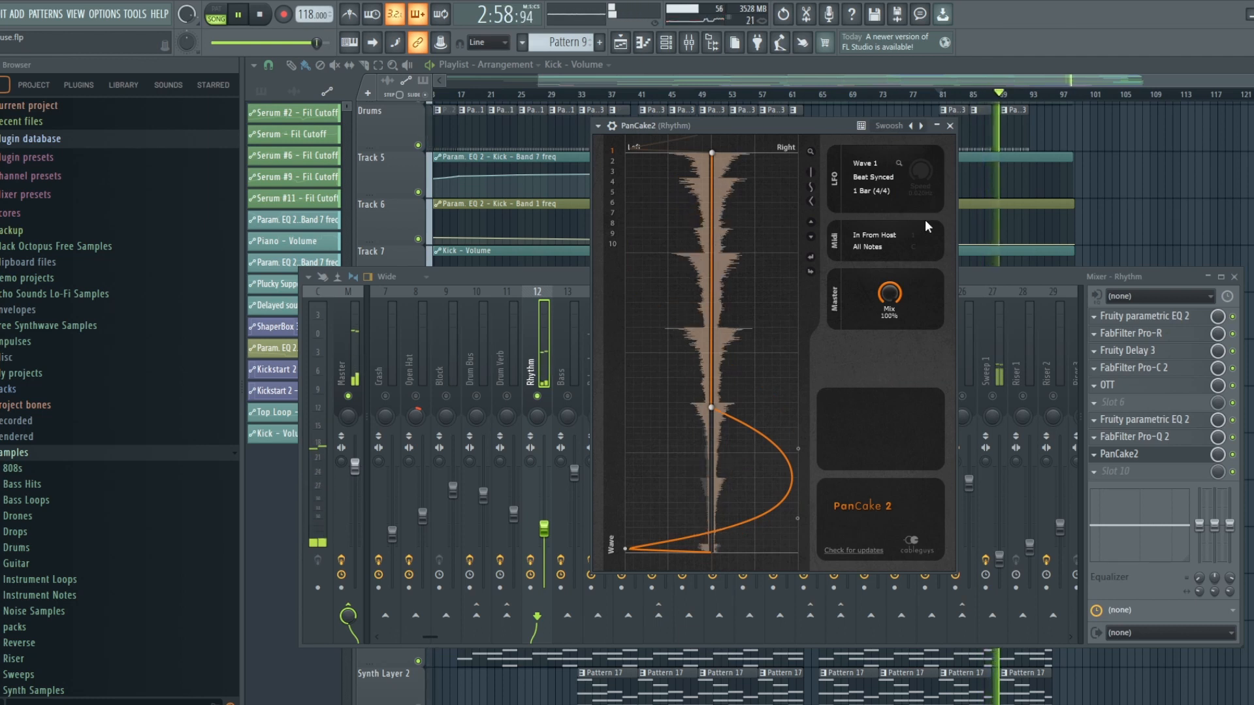
key(ctrl+z)
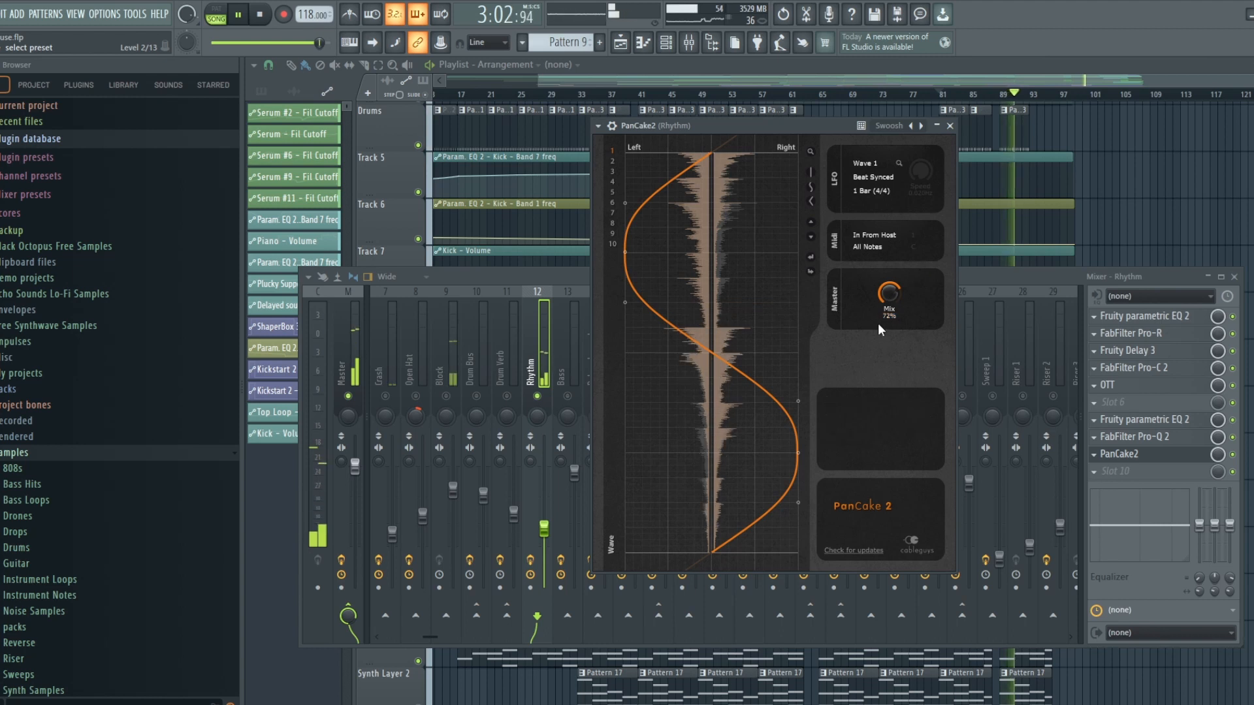
key(space)
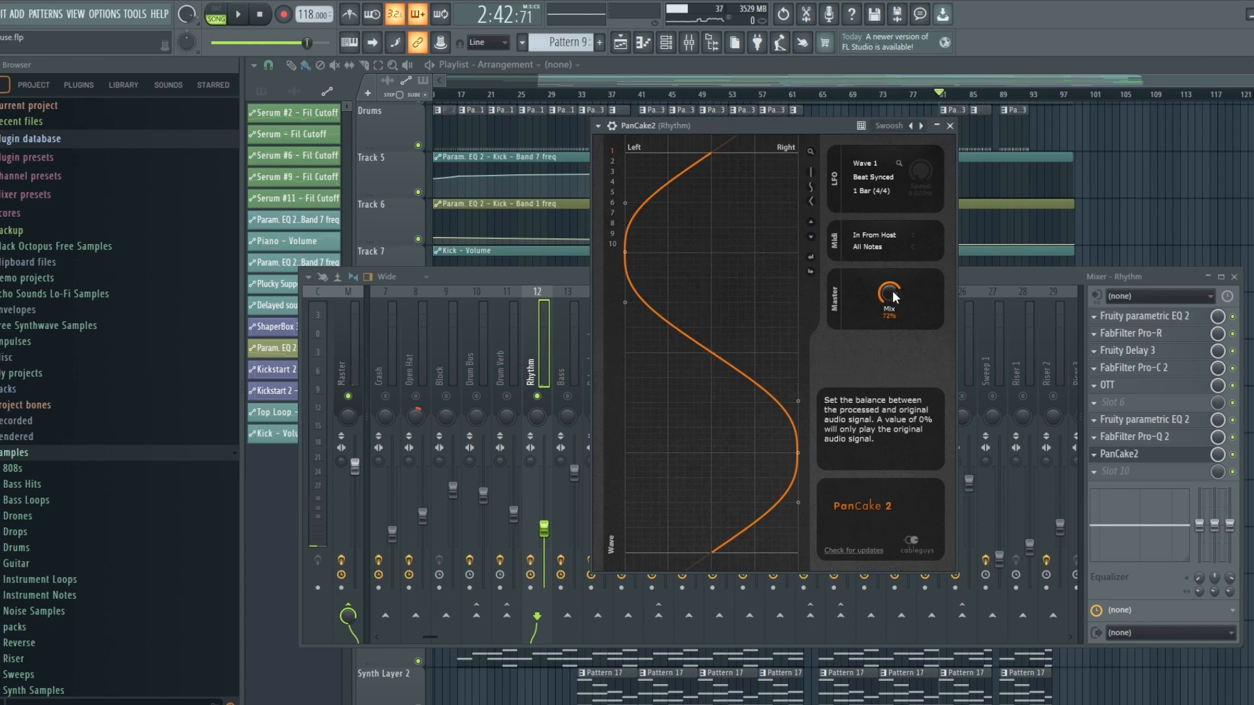
click(951, 126)
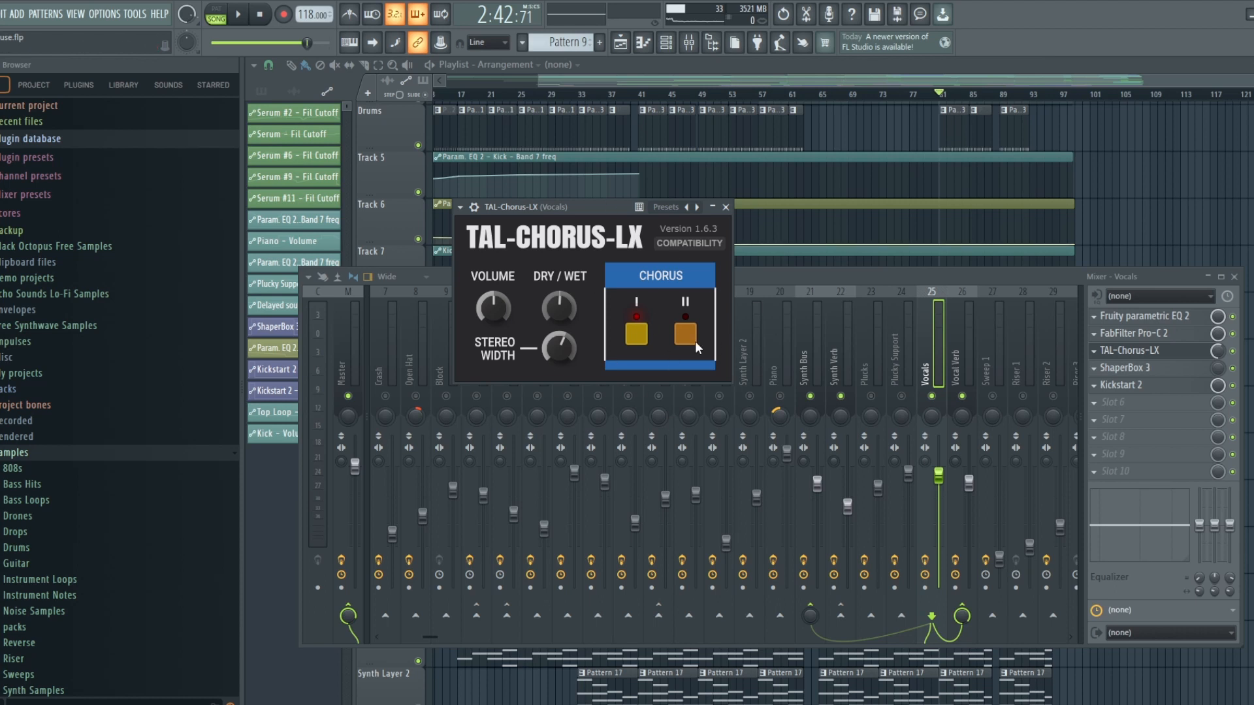
Play the soloed Vocals track through TAL-Chorus-LX, toggling the effect to compare the sound with and without it
click(644, 333)
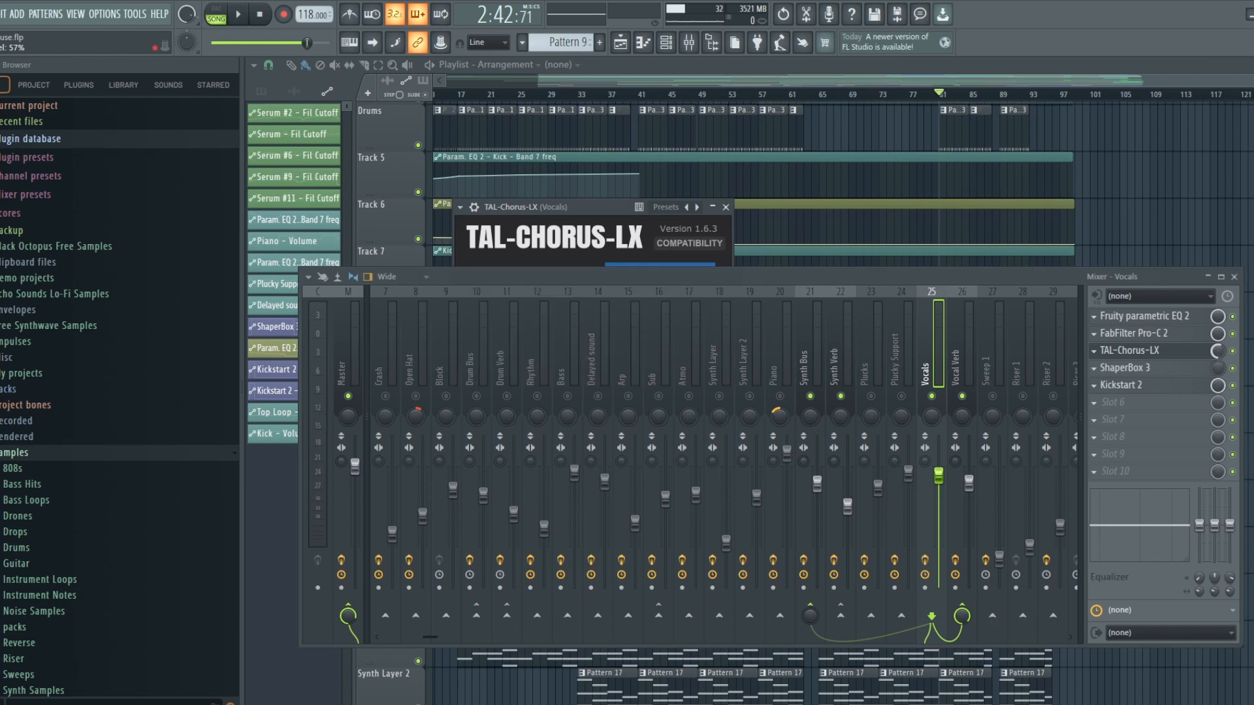
click(1219, 352)
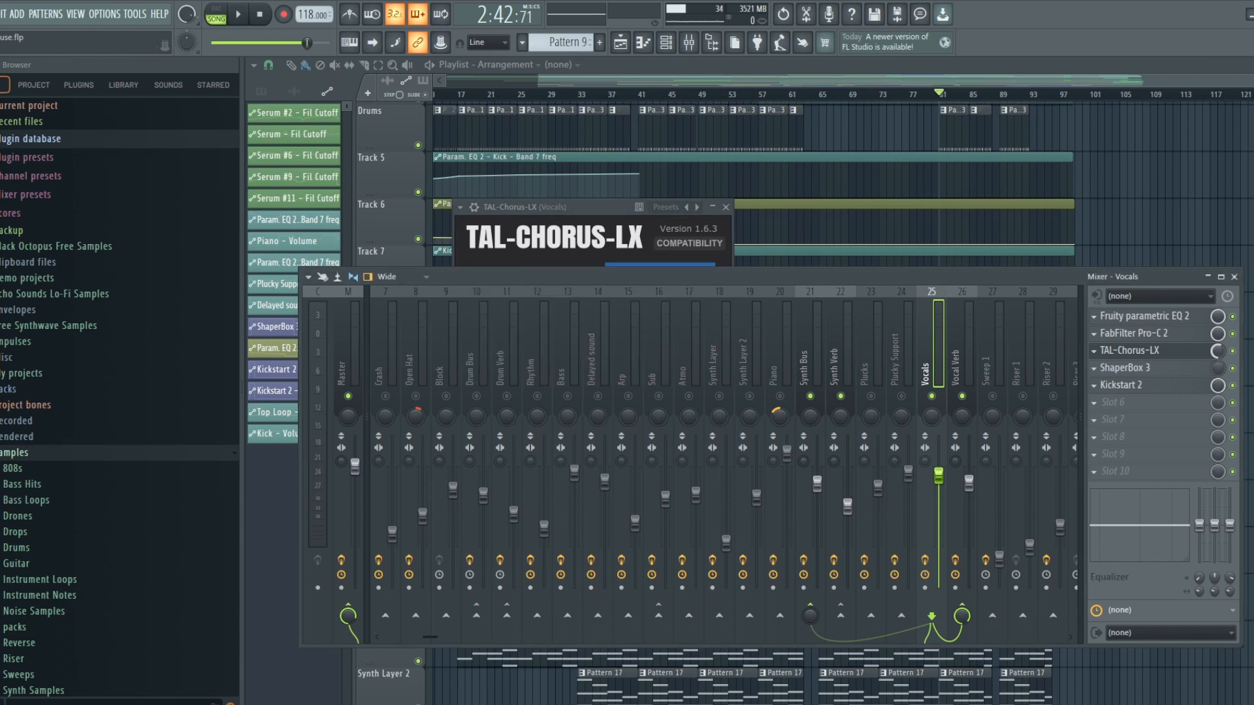
click(620, 209)
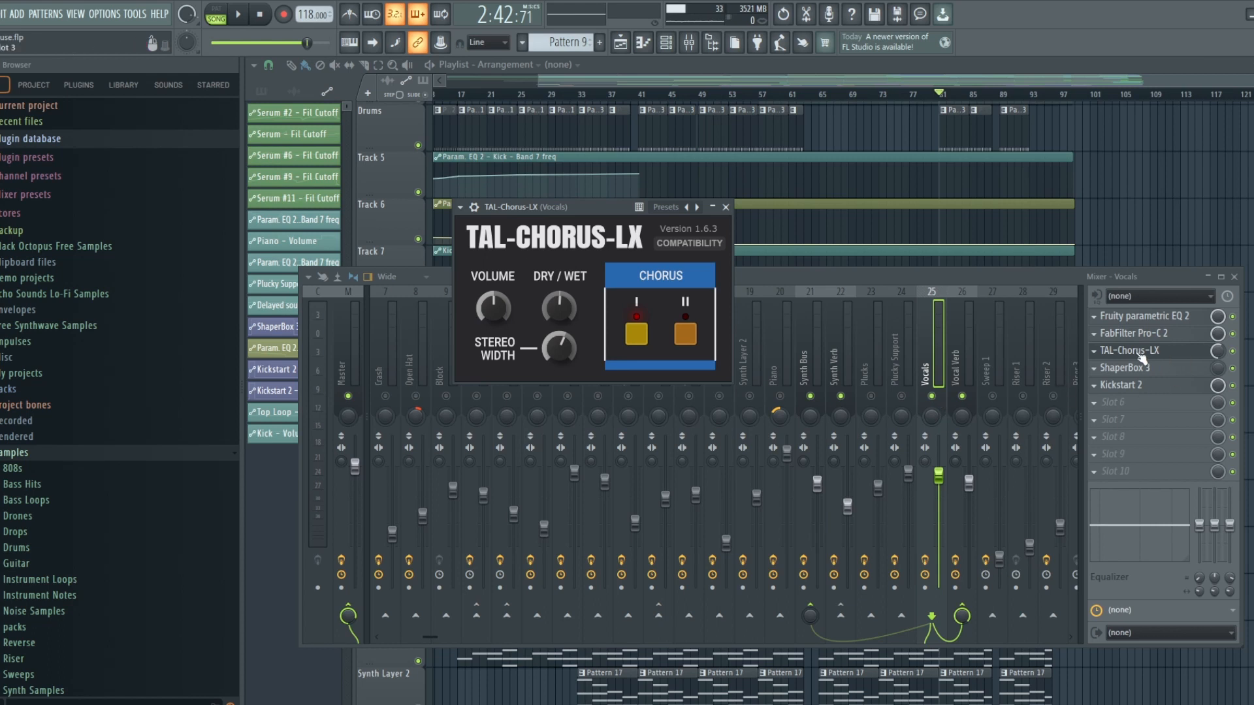
key(space)
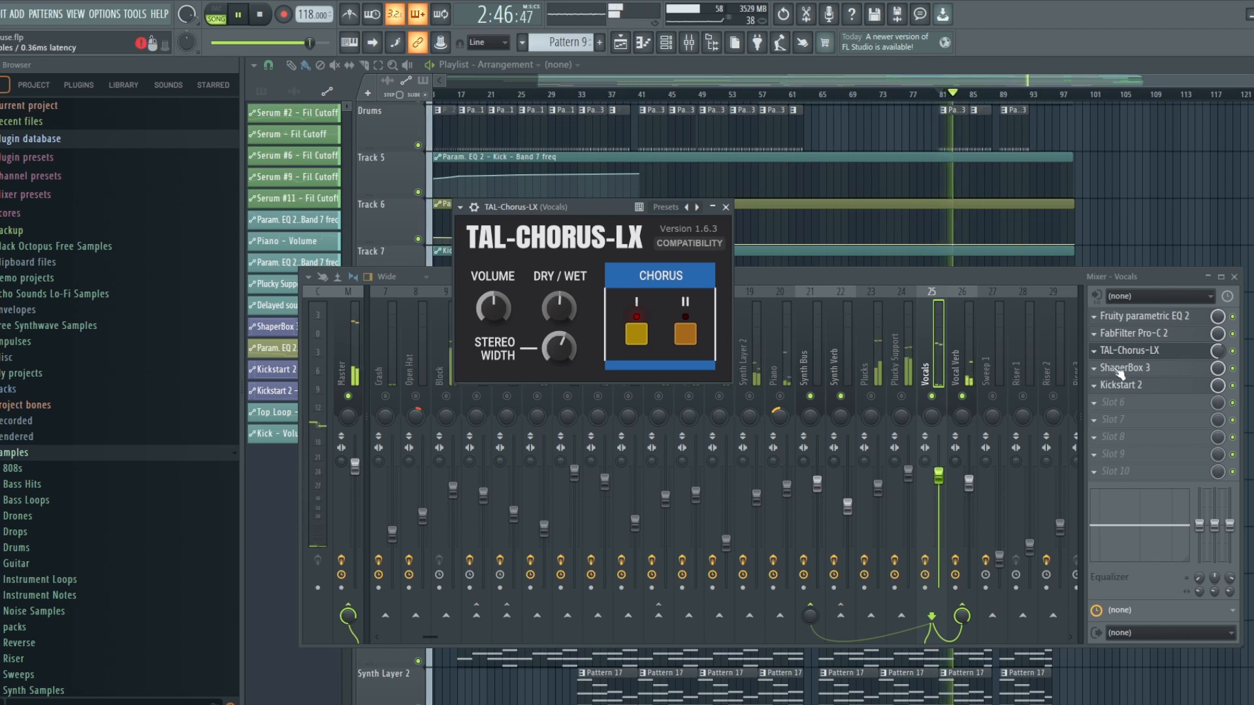
click(1238, 356)
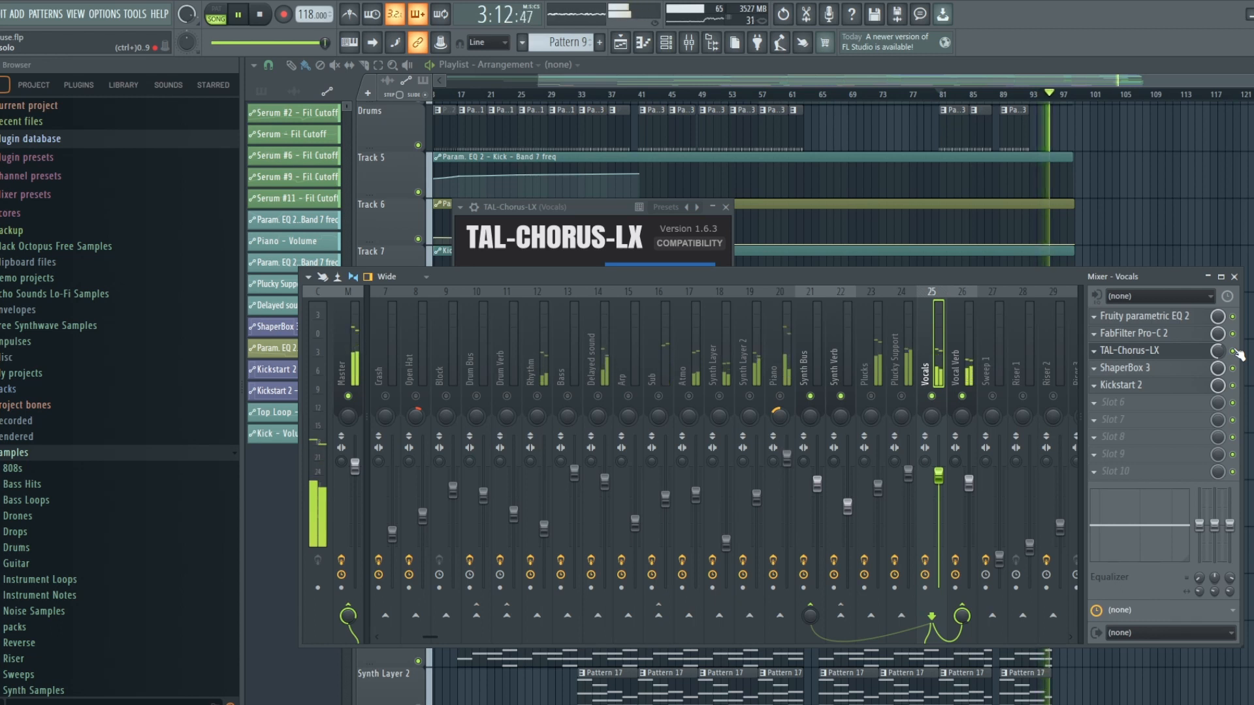
Bring the TAL-Chorus-LX window back to the front and stop the Vocals playback
click(540, 219)
key(space)
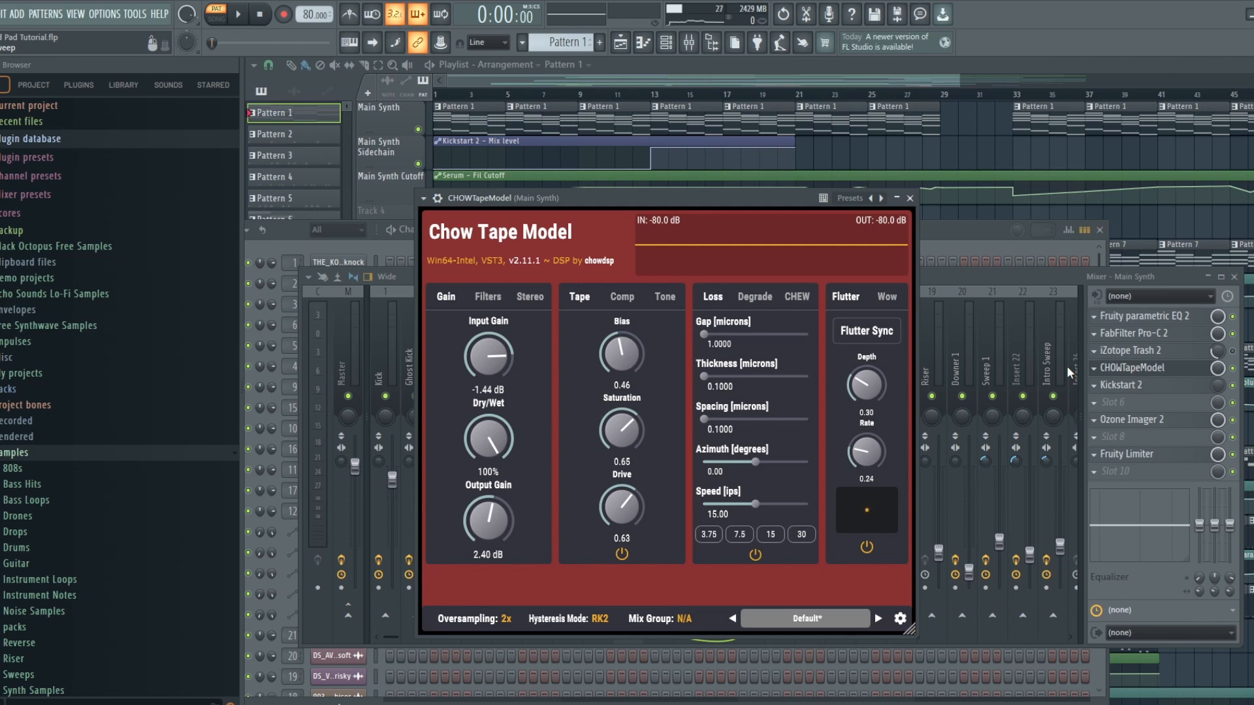
View Chow Tape Model's Comp and Tone settings and return to its Tape settings
click(623, 299)
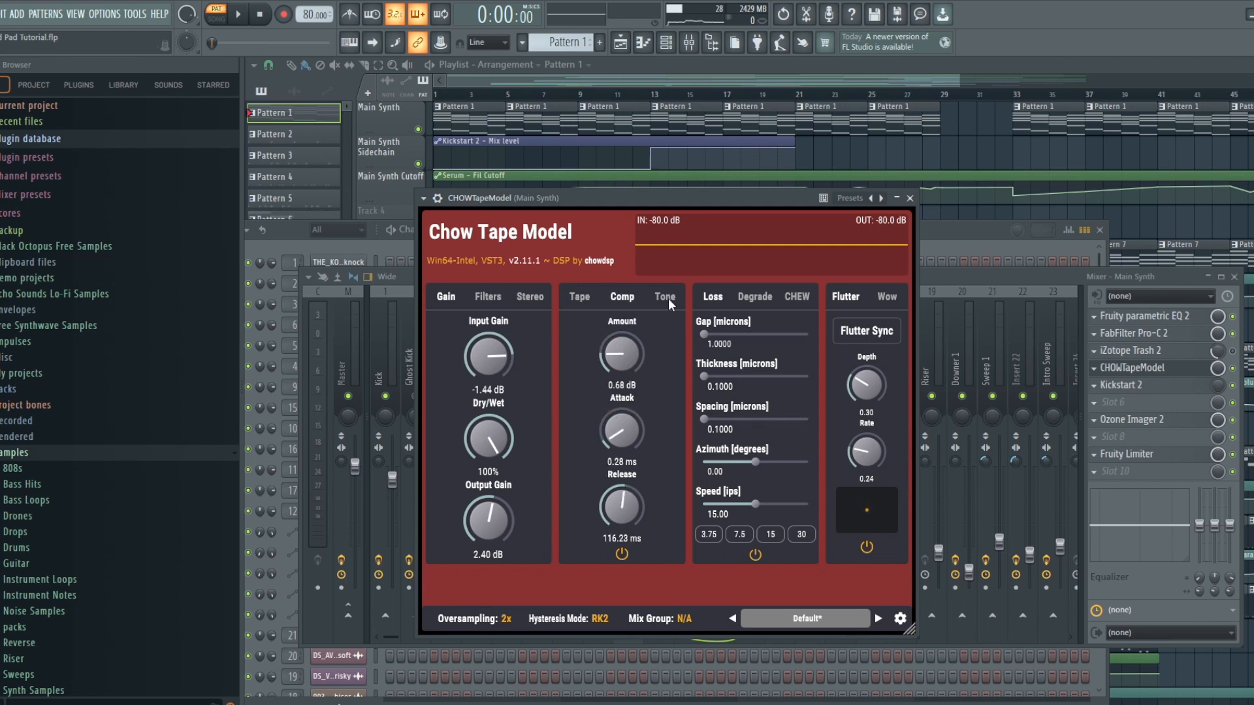
click(666, 297)
click(580, 298)
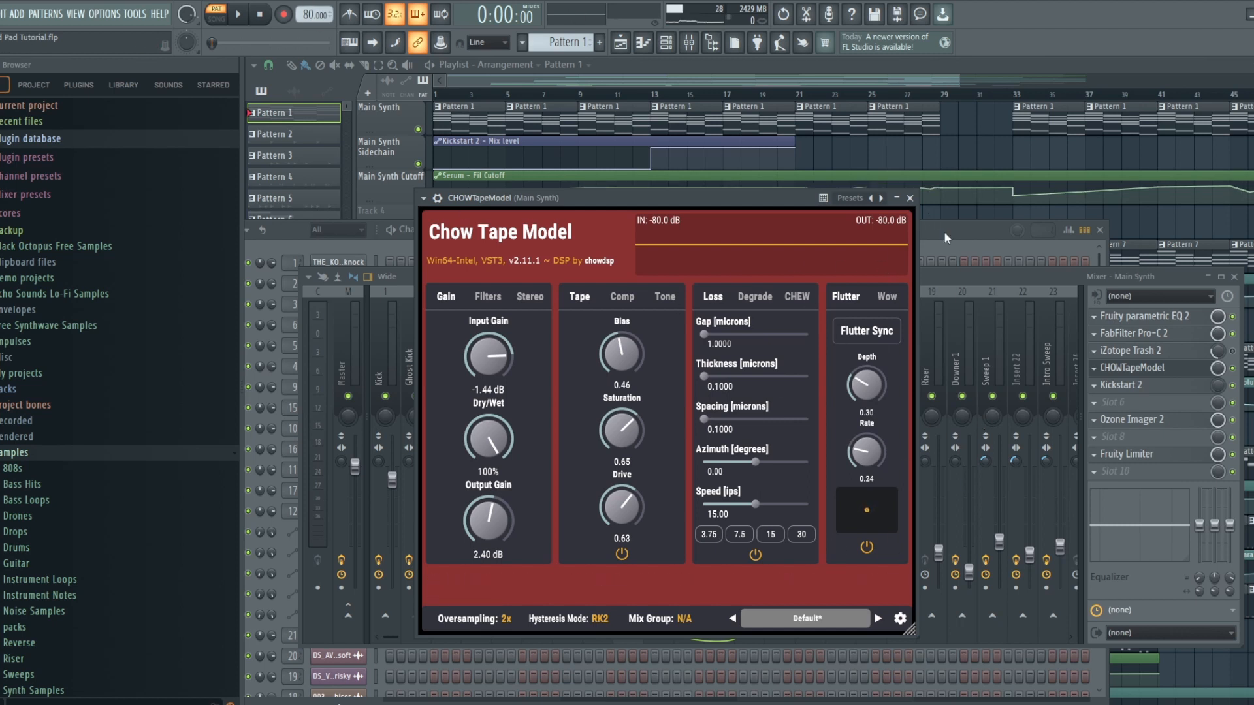
Play the Main Synth pattern and switch CHOWTapeModel off and on again to compare the sound, keeping its window in view
click(240, 14)
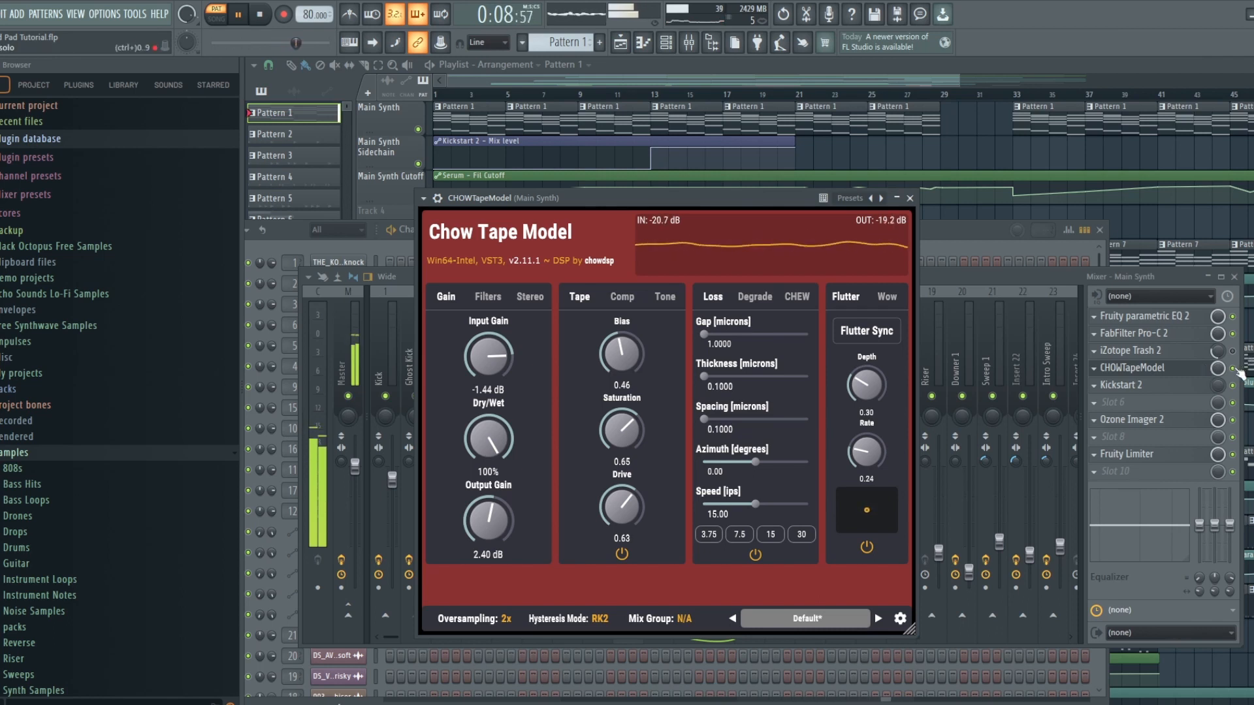
click(1234, 368)
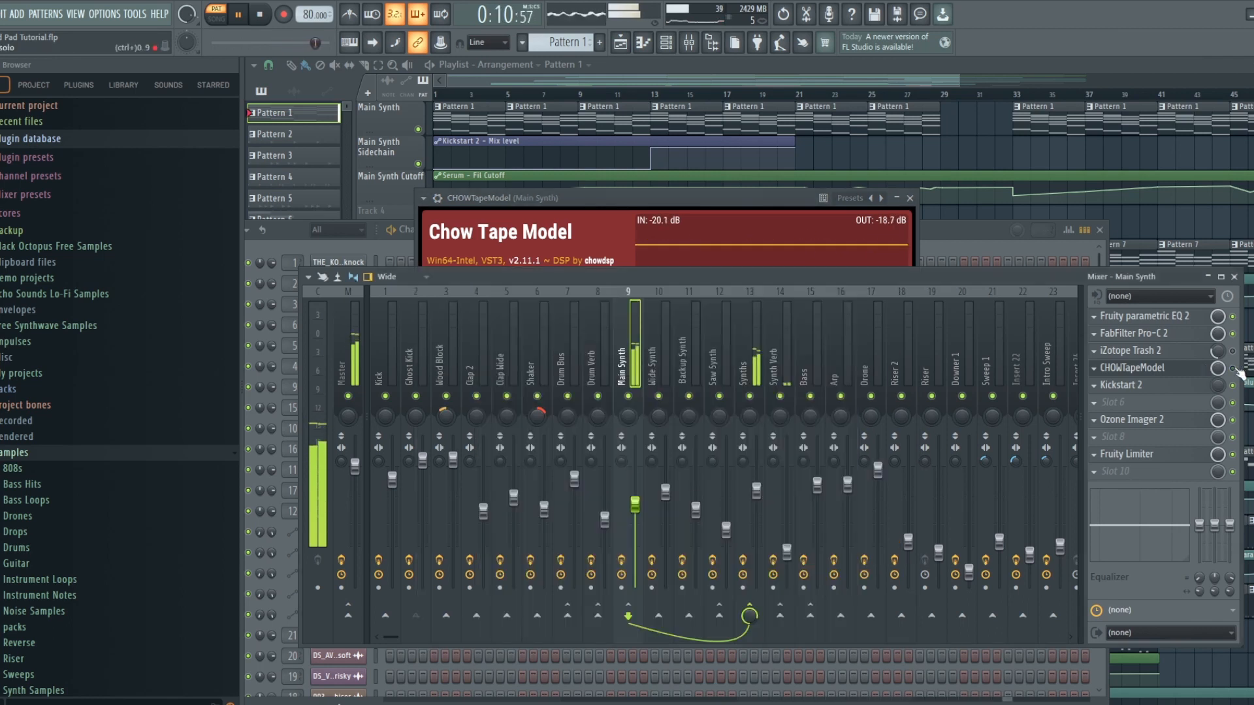
click(678, 205)
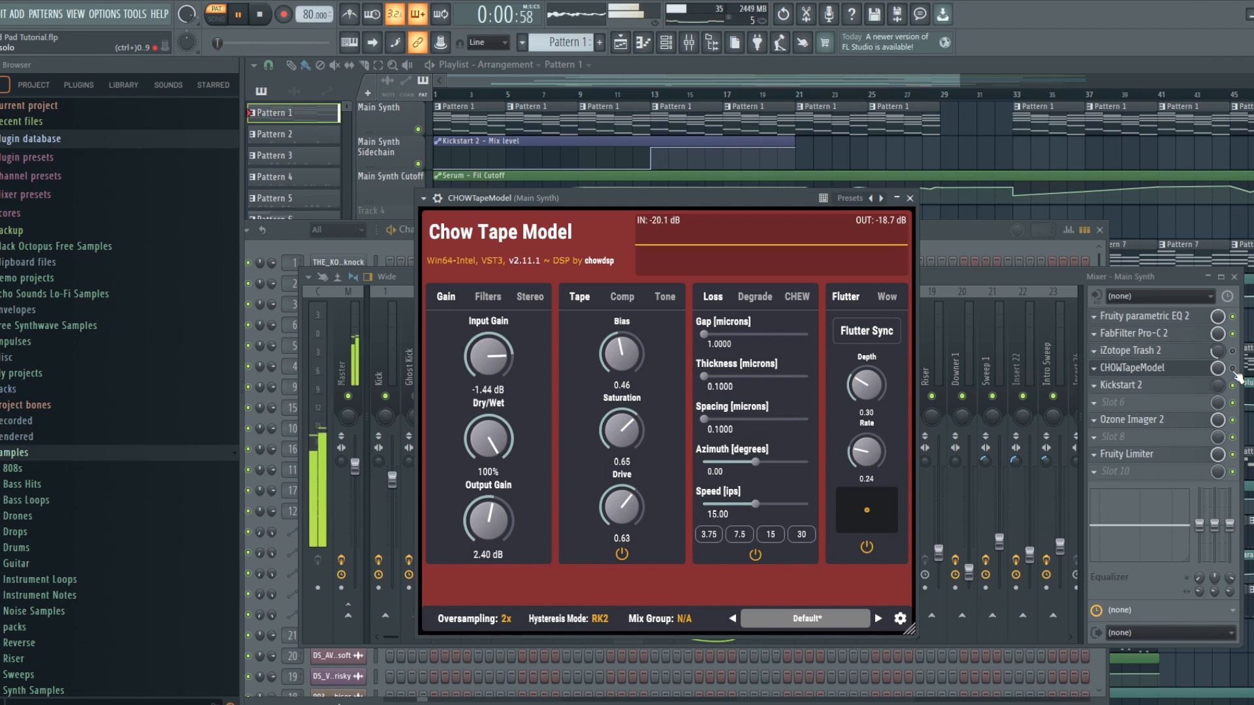
click(1233, 370)
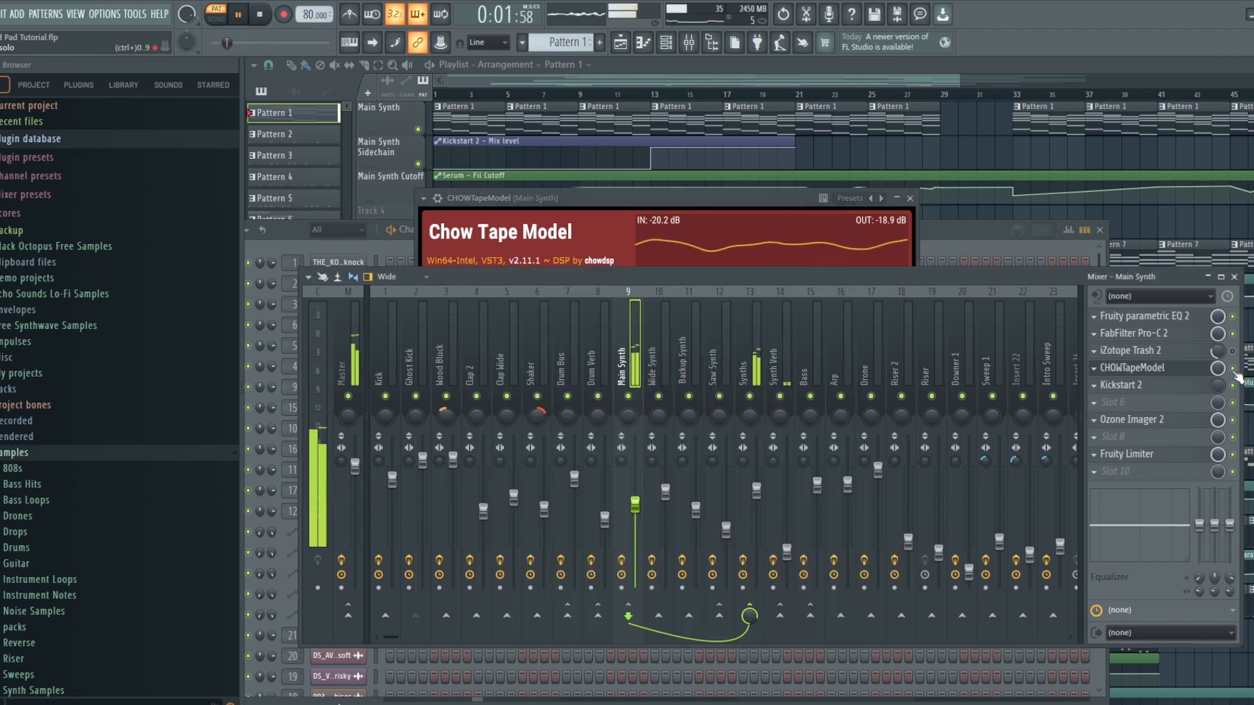
click(714, 195)
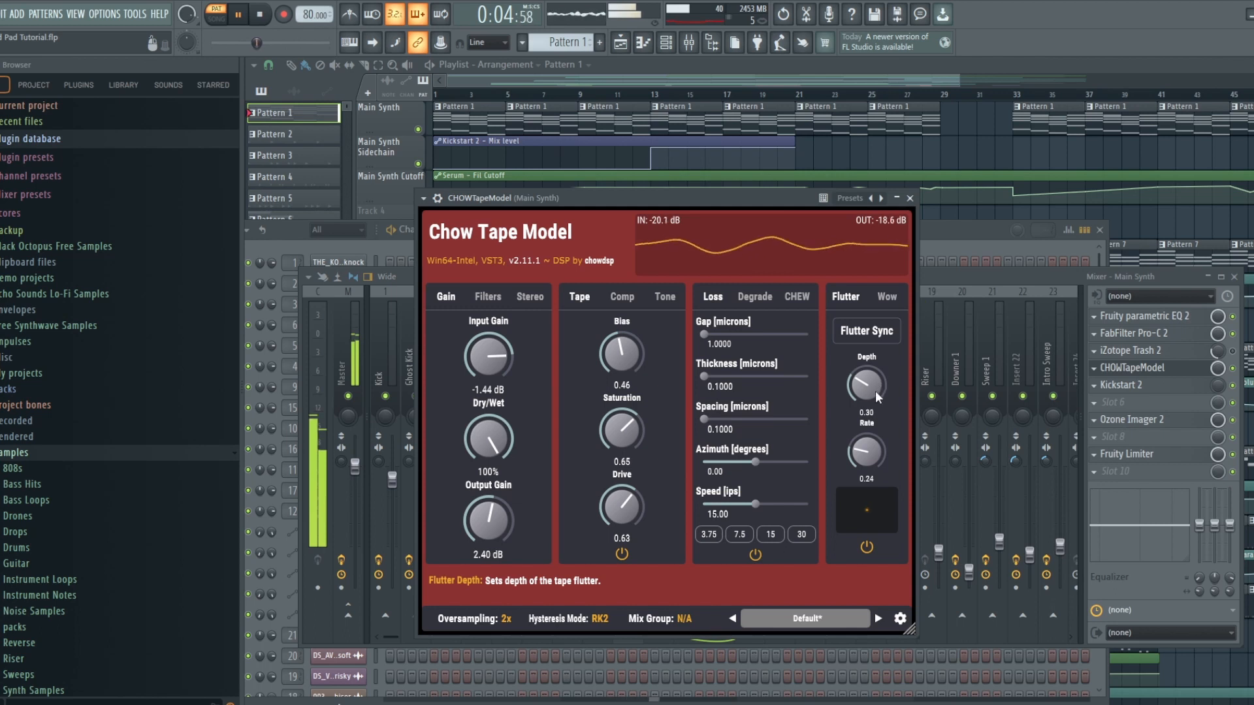
Audition Chow Tape Model's flutter with depth 0.70 and rate 0.32, and return the rate to 0.24
drag(875, 391, 877, 330)
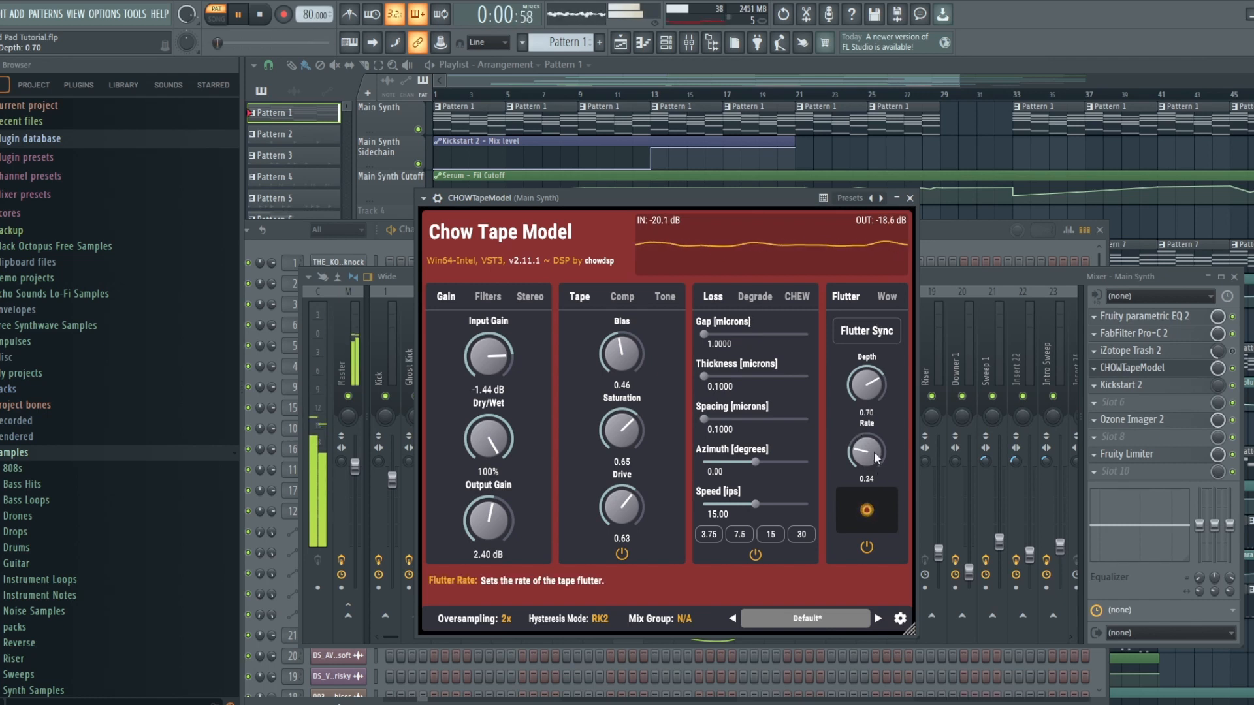
drag(875, 462, 872, 441)
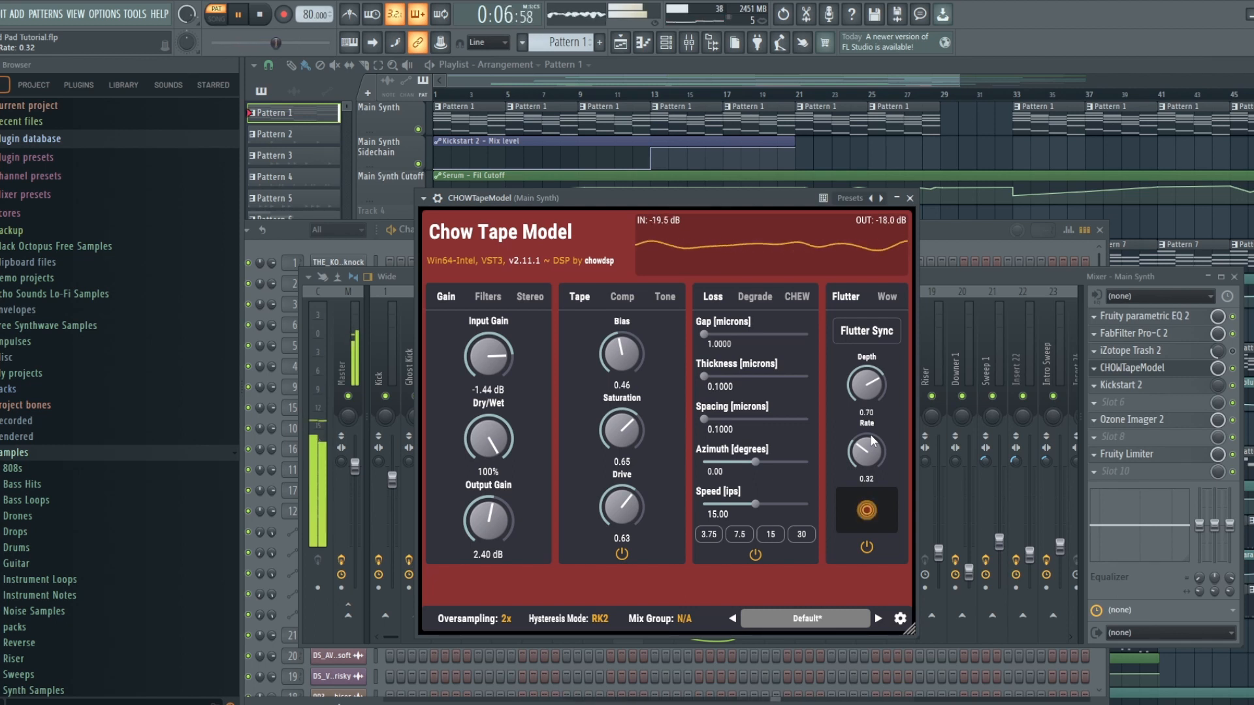
drag(861, 466, 861, 480)
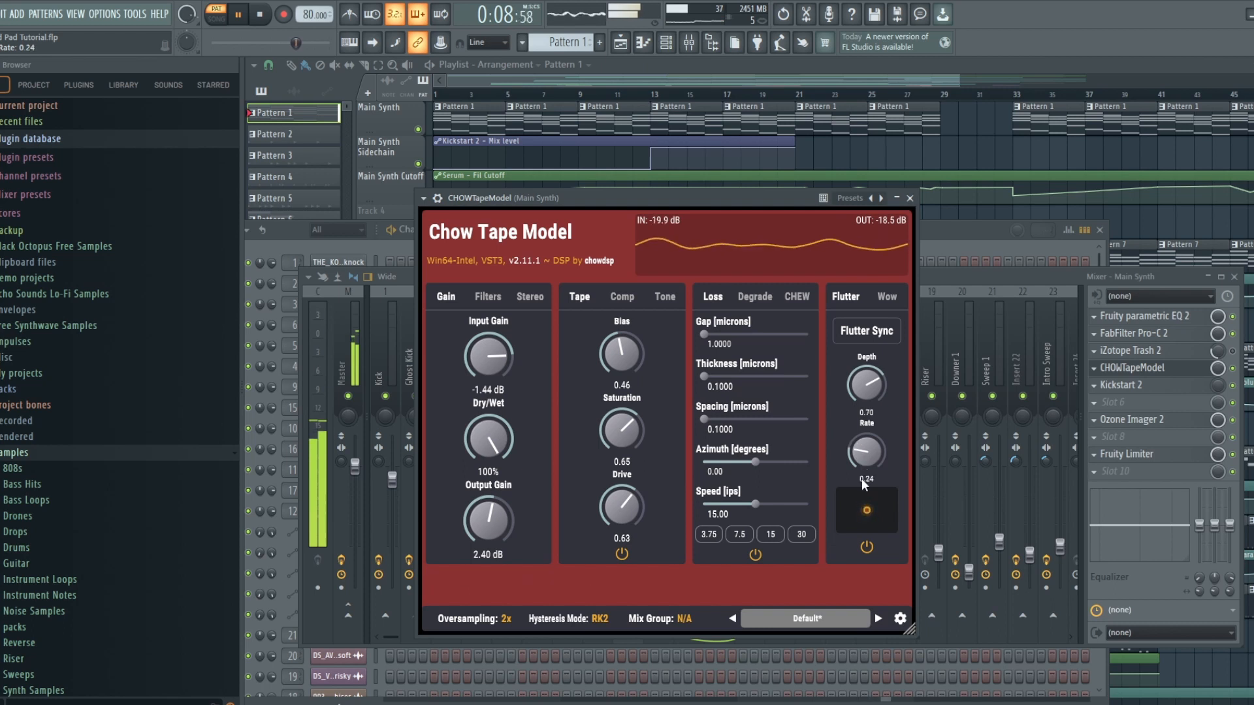
Set the tape flutter depth to 0.38, stop playback, and close Chow Tape Model
drag(861, 401, 861, 458)
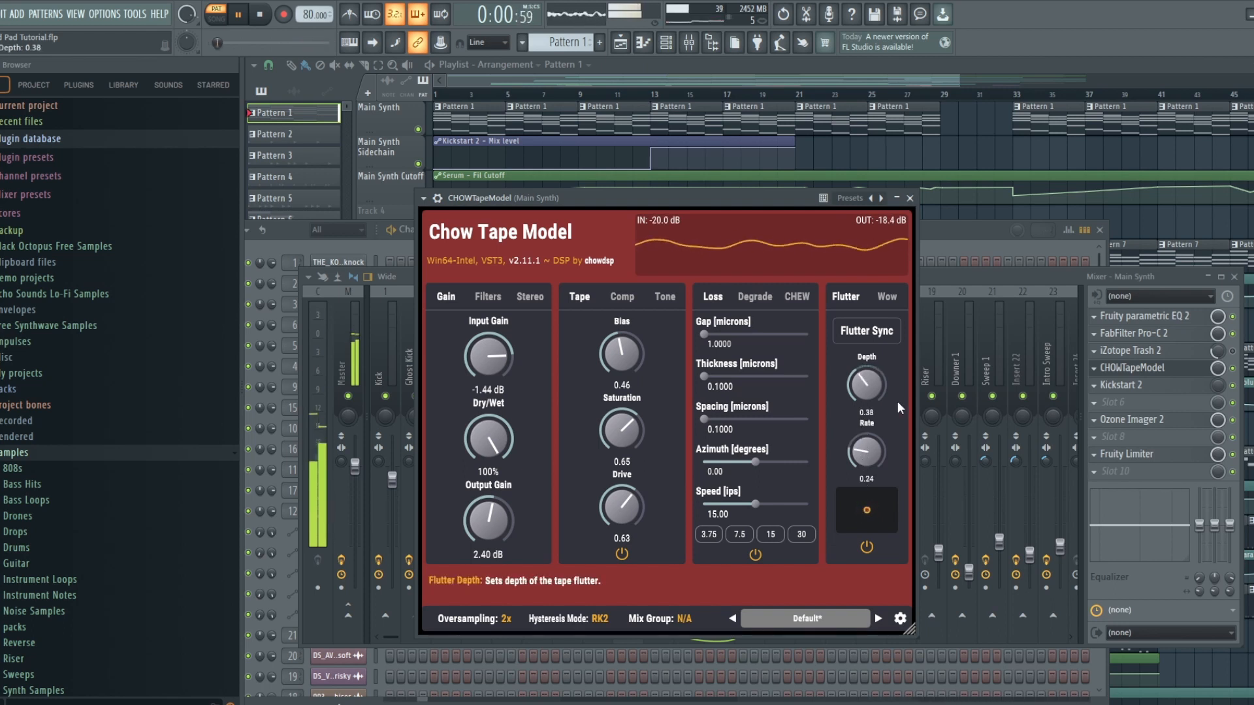
click(265, 17)
drag(720, 198, 712, 157)
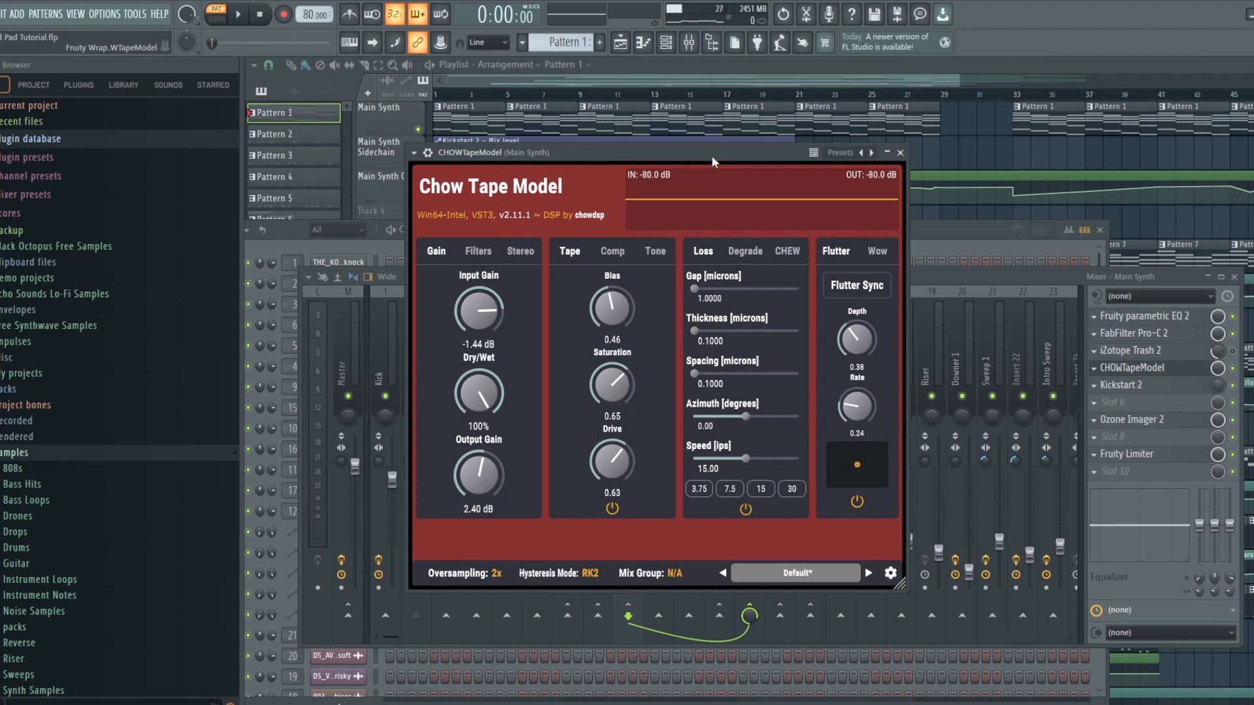
click(901, 153)
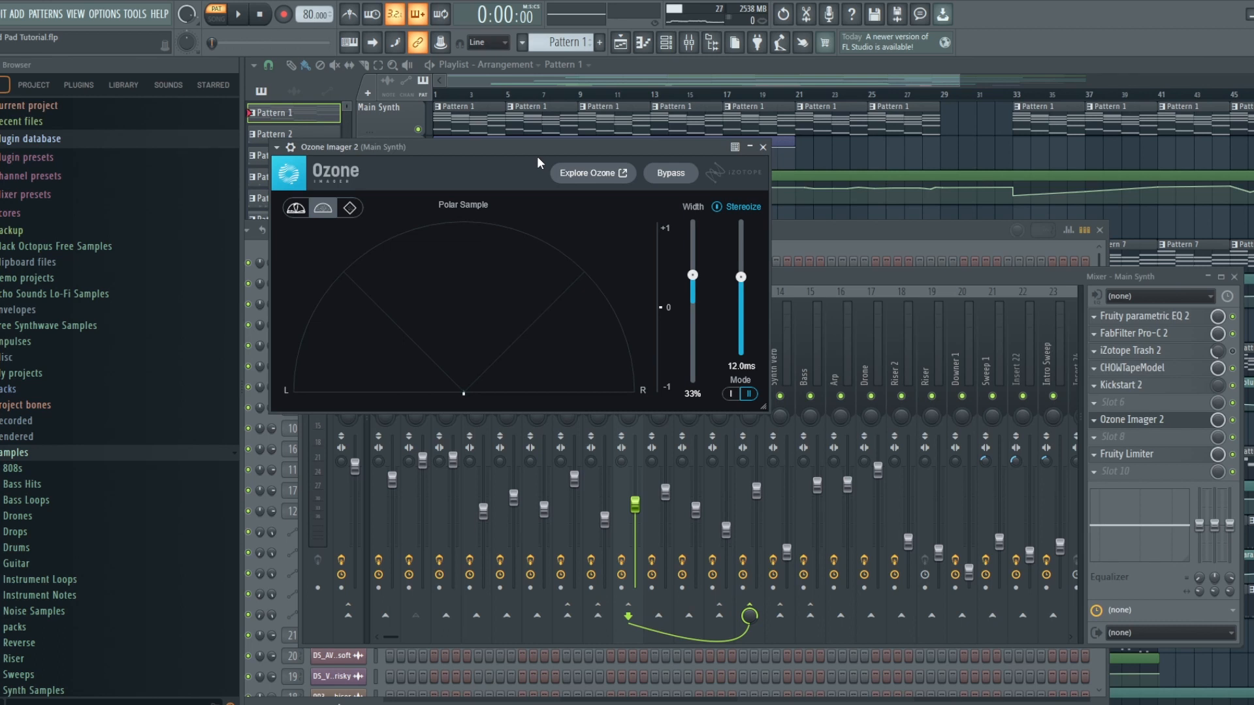
Play the Main Synth through Ozone Imager 2, toggling Stereoize to compare the stereo image, and leave it off
drag(537, 158, 634, 171)
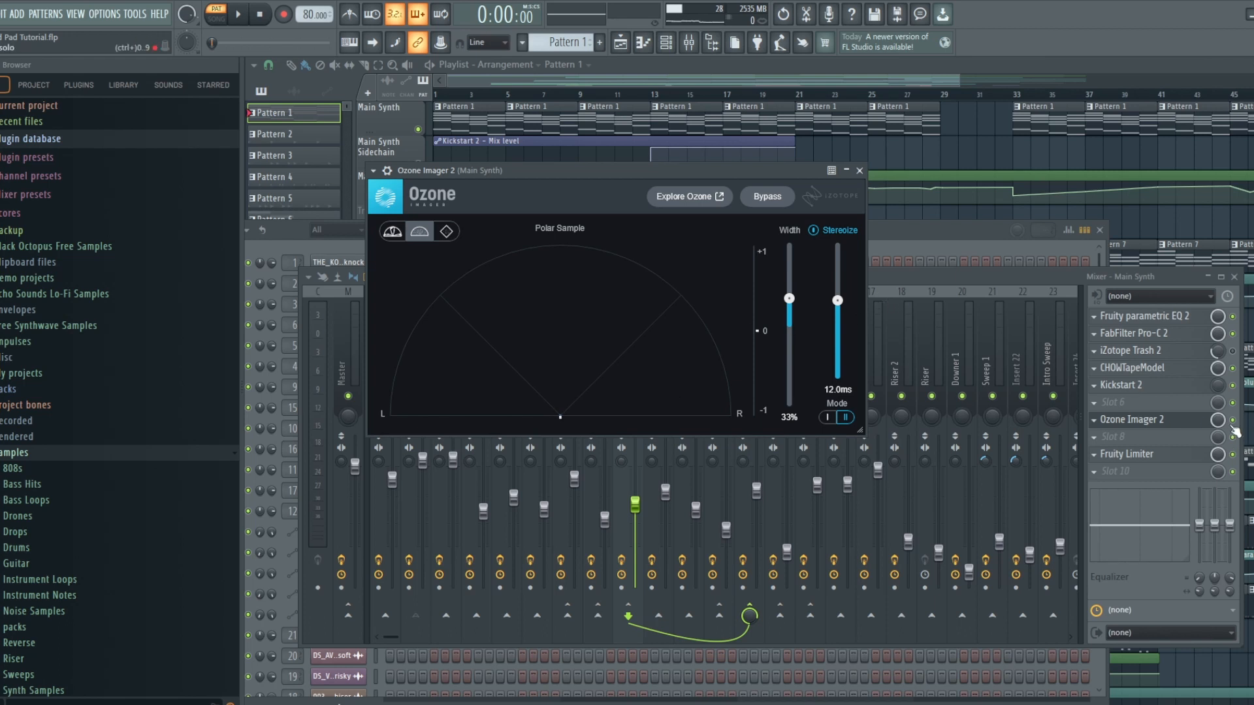
key(space)
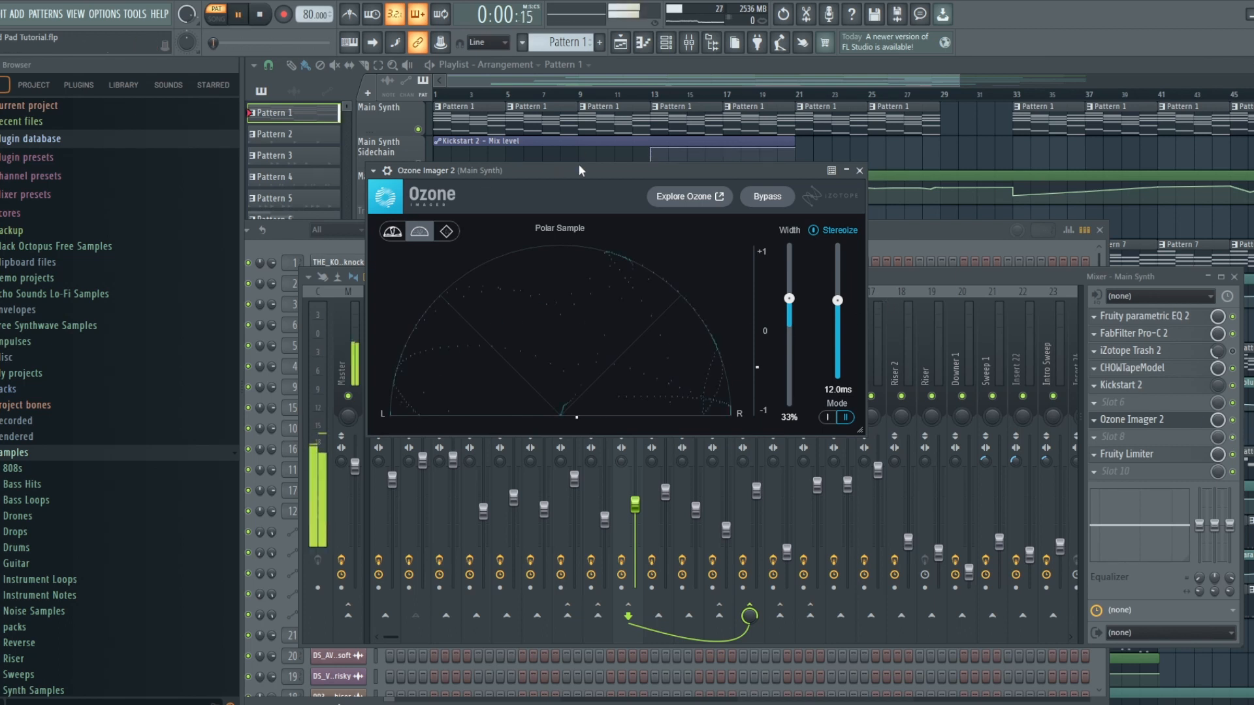
click(813, 230)
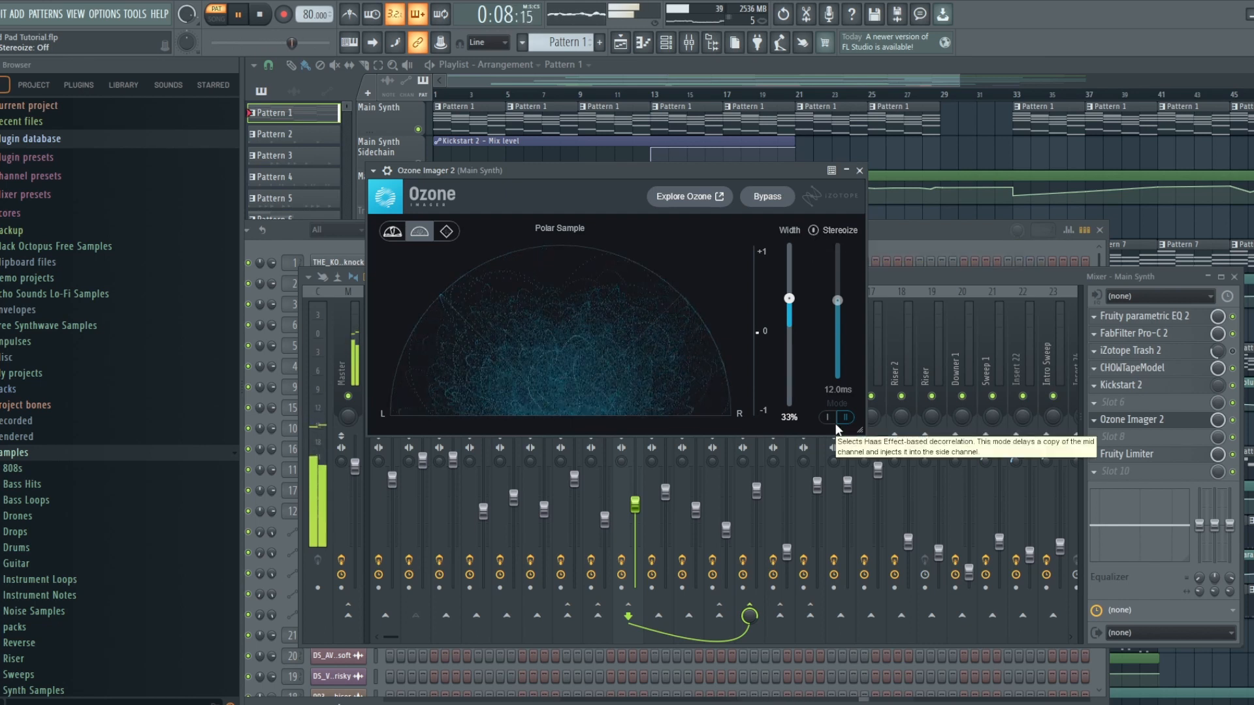
click(813, 231)
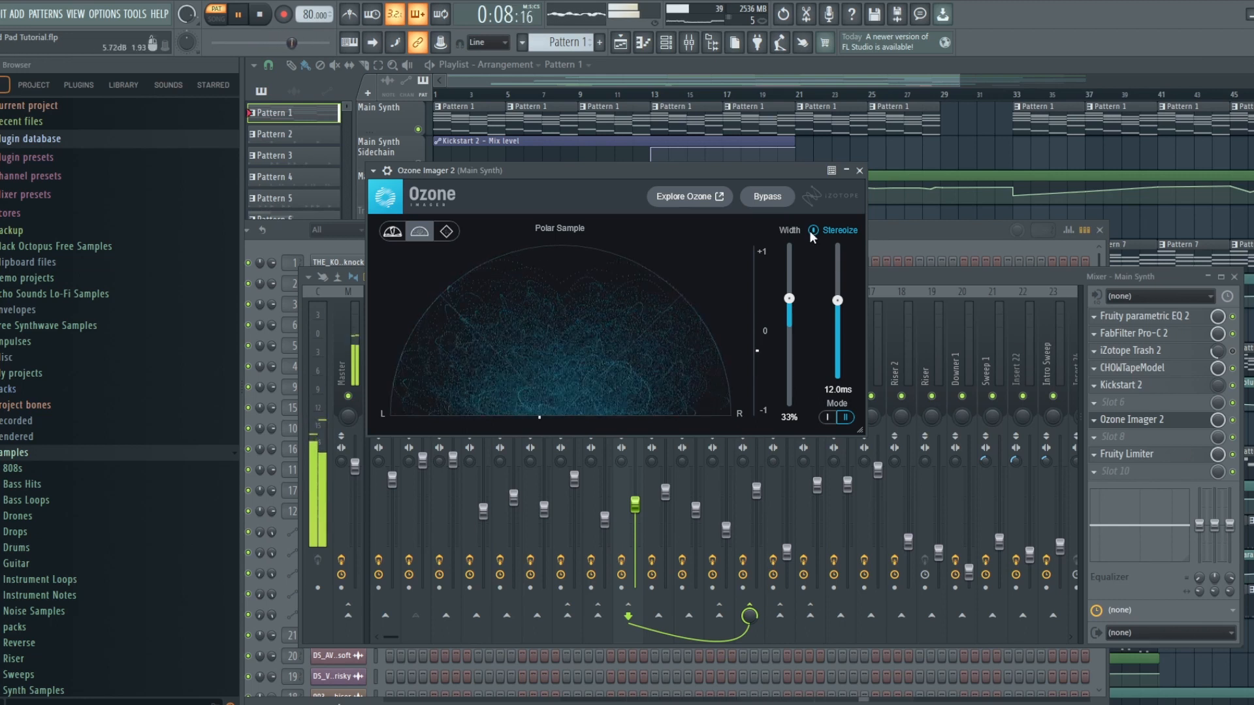
click(814, 228)
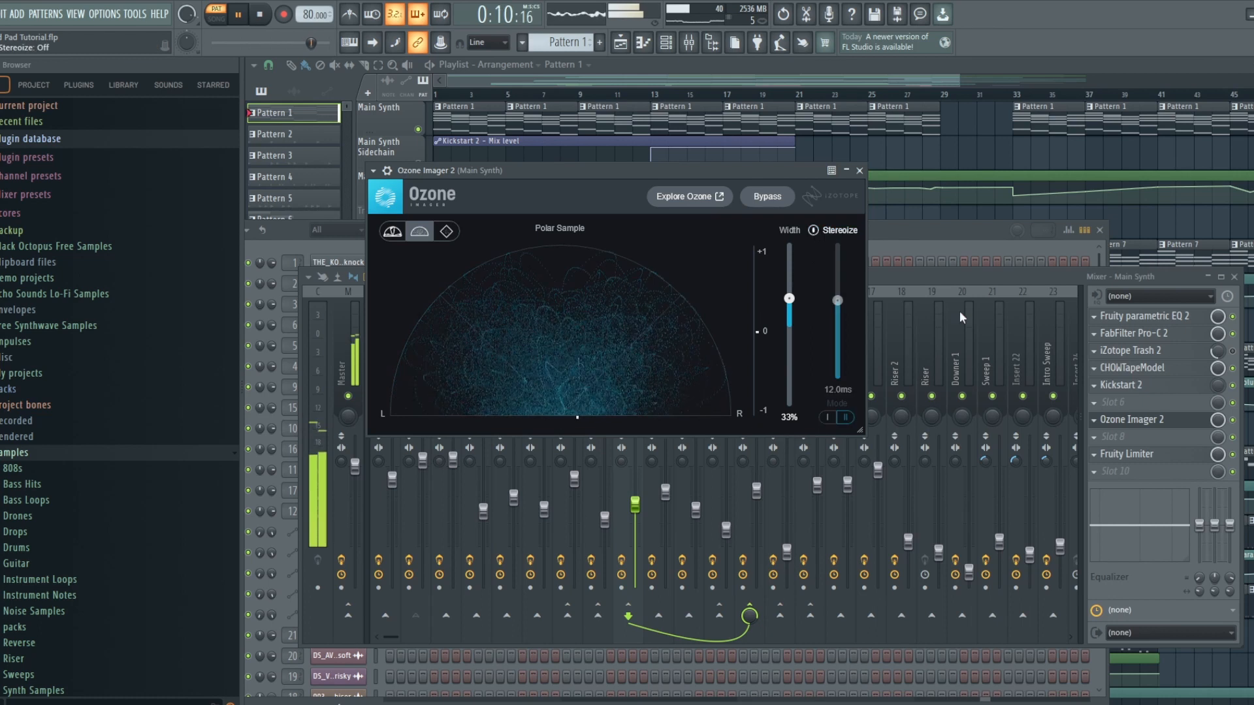
Disable Ozone Imager 2 on the Main Synth track to compare, switch Stereoize back on, and re-enable the plugin
click(1240, 421)
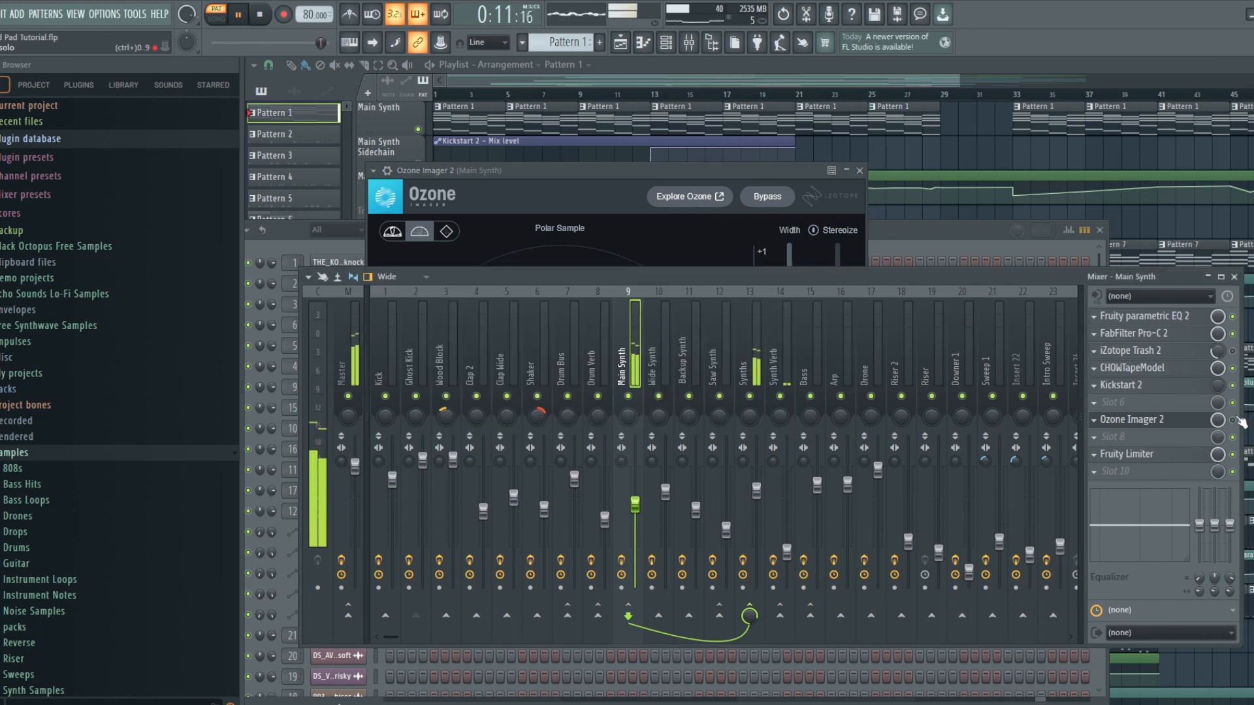
click(677, 165)
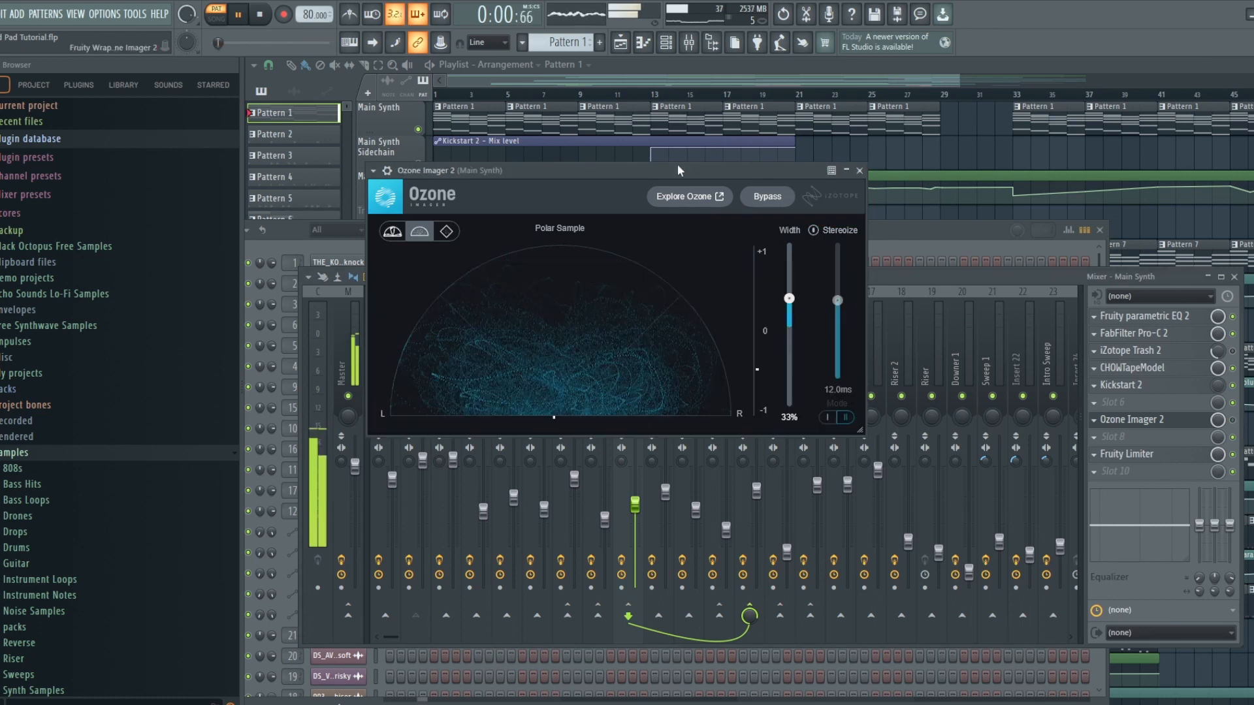
click(814, 230)
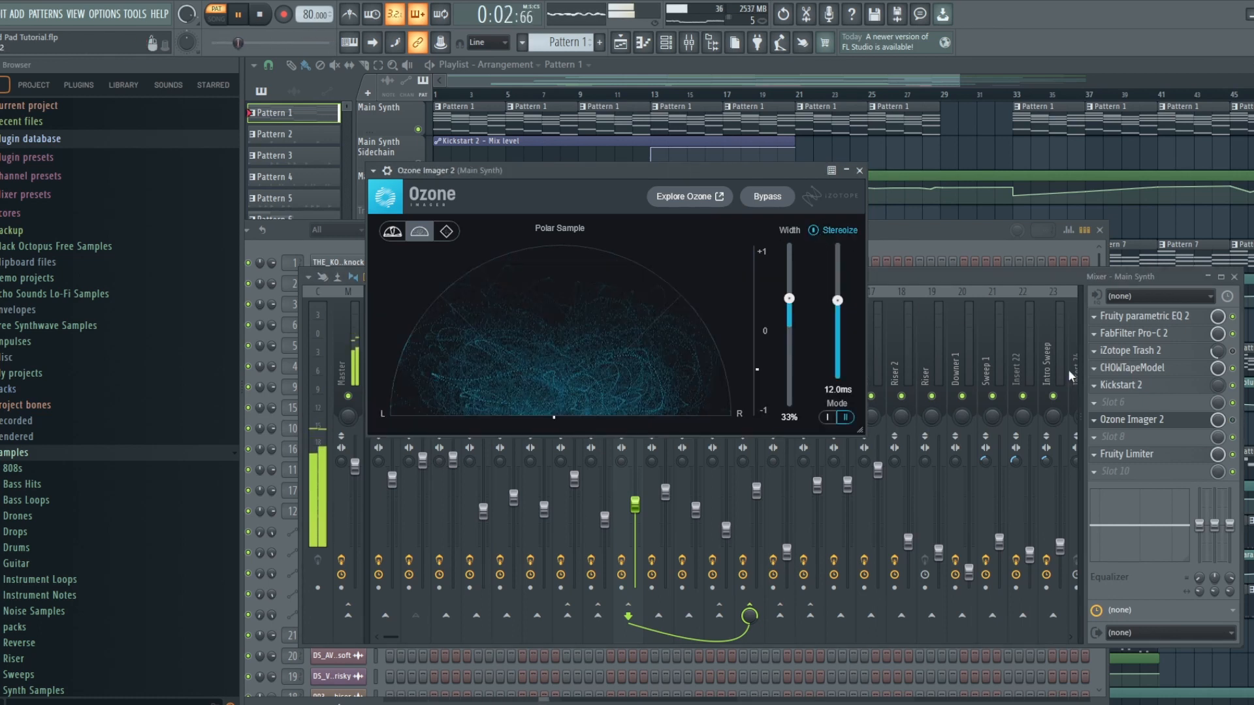
click(1236, 423)
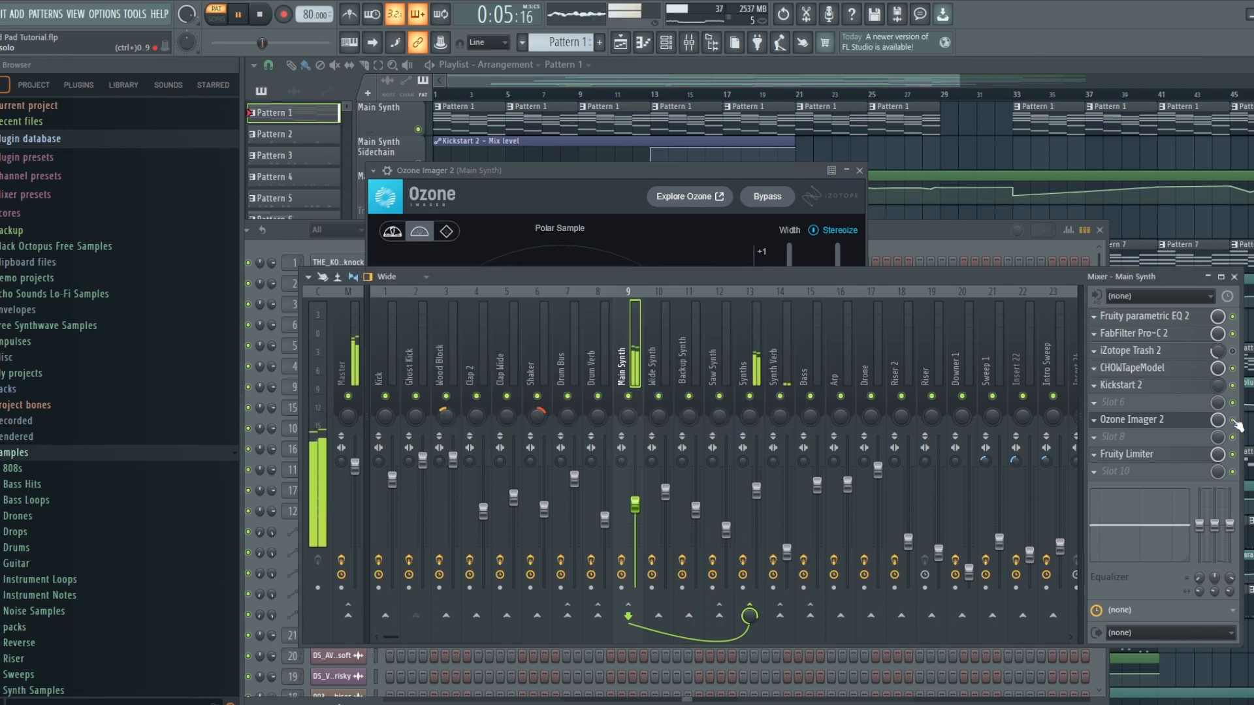
click(670, 175)
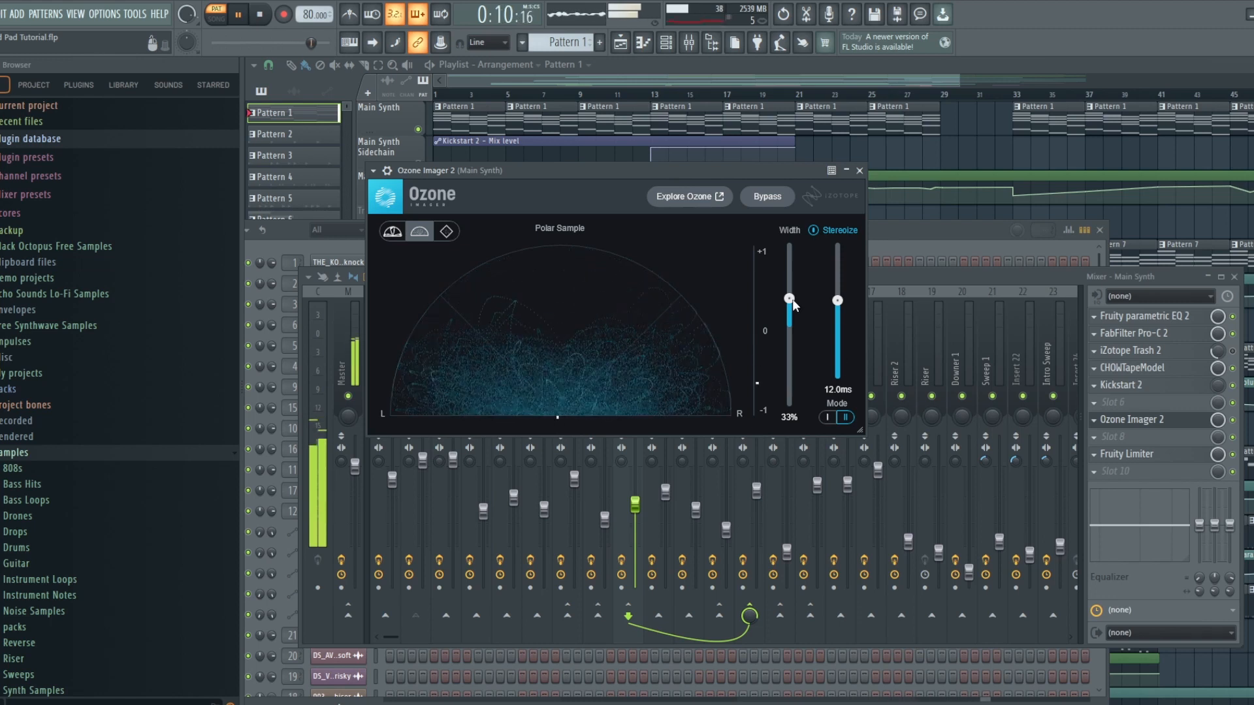
Audition Ozone Imager 2's Width at 73% and -64%, set it to 29%, and stop playback
drag(791, 300, 793, 267)
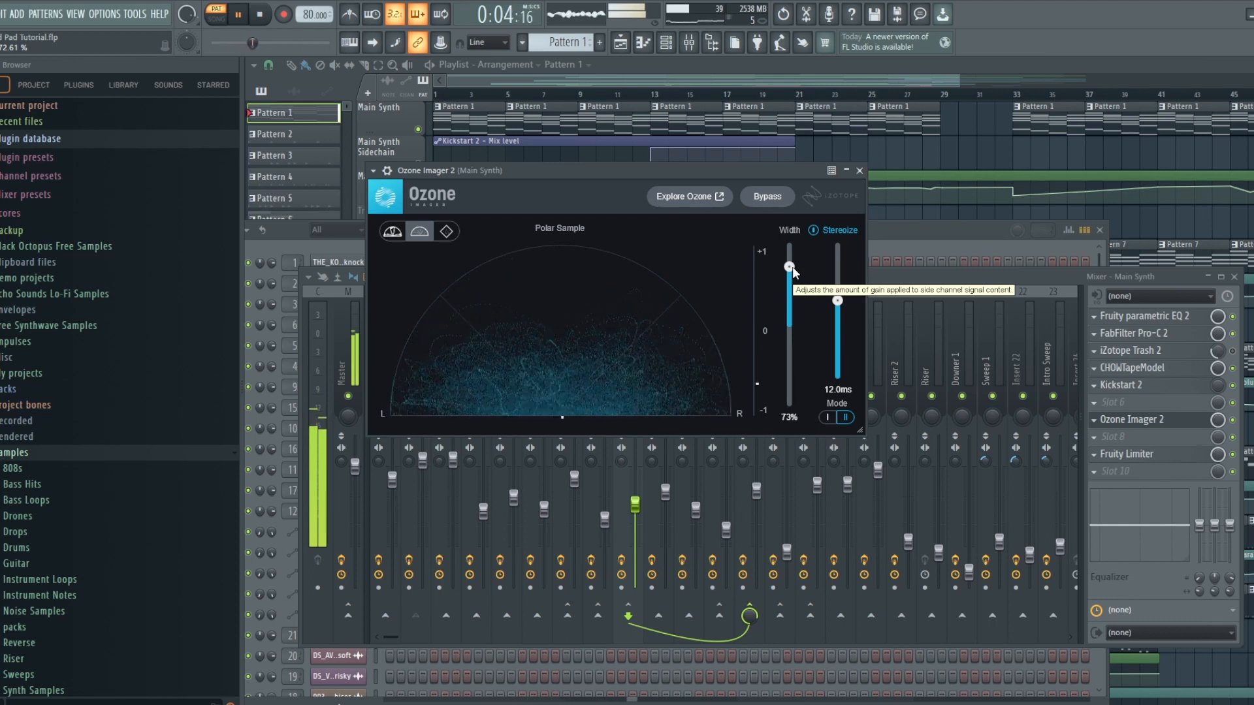
drag(793, 266, 793, 375)
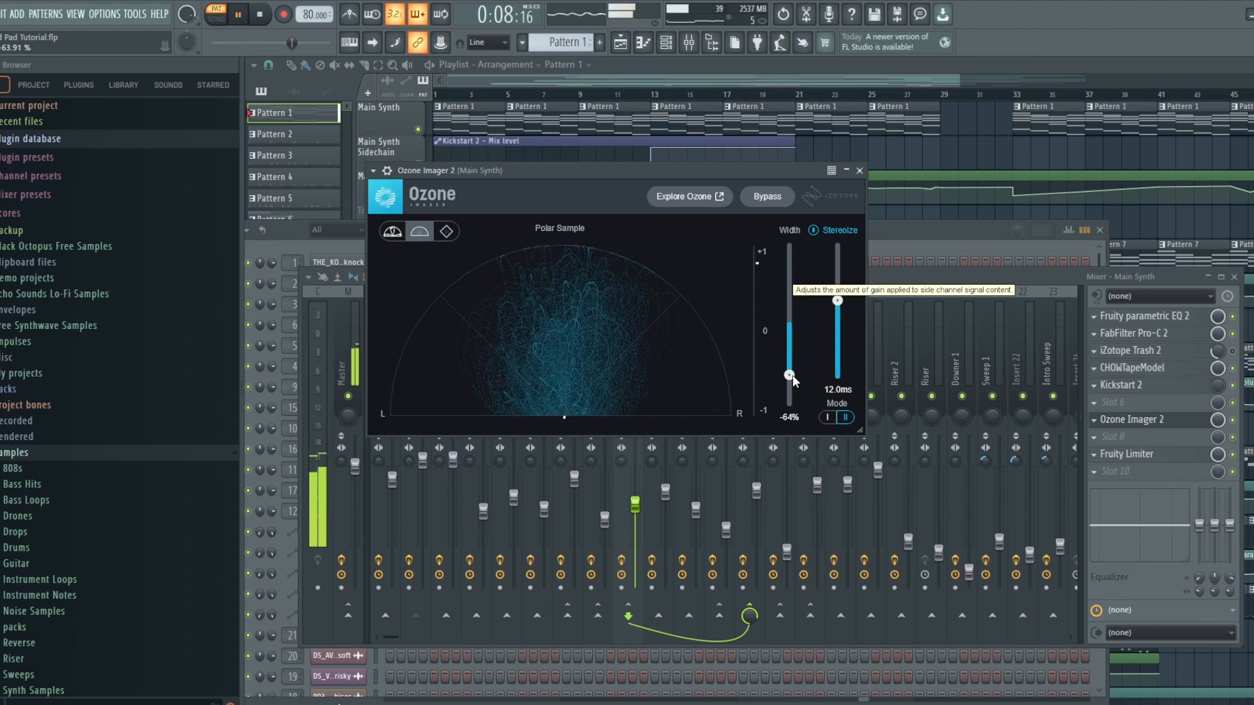
drag(793, 375, 789, 301)
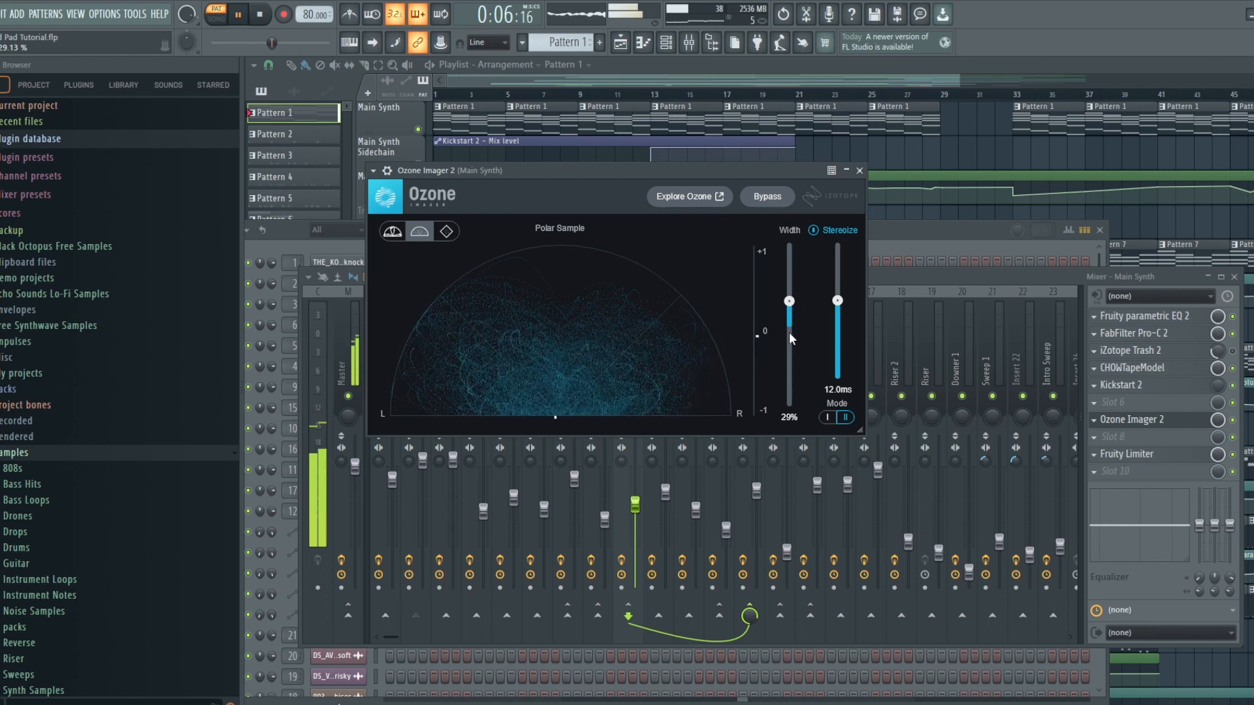
key(space)
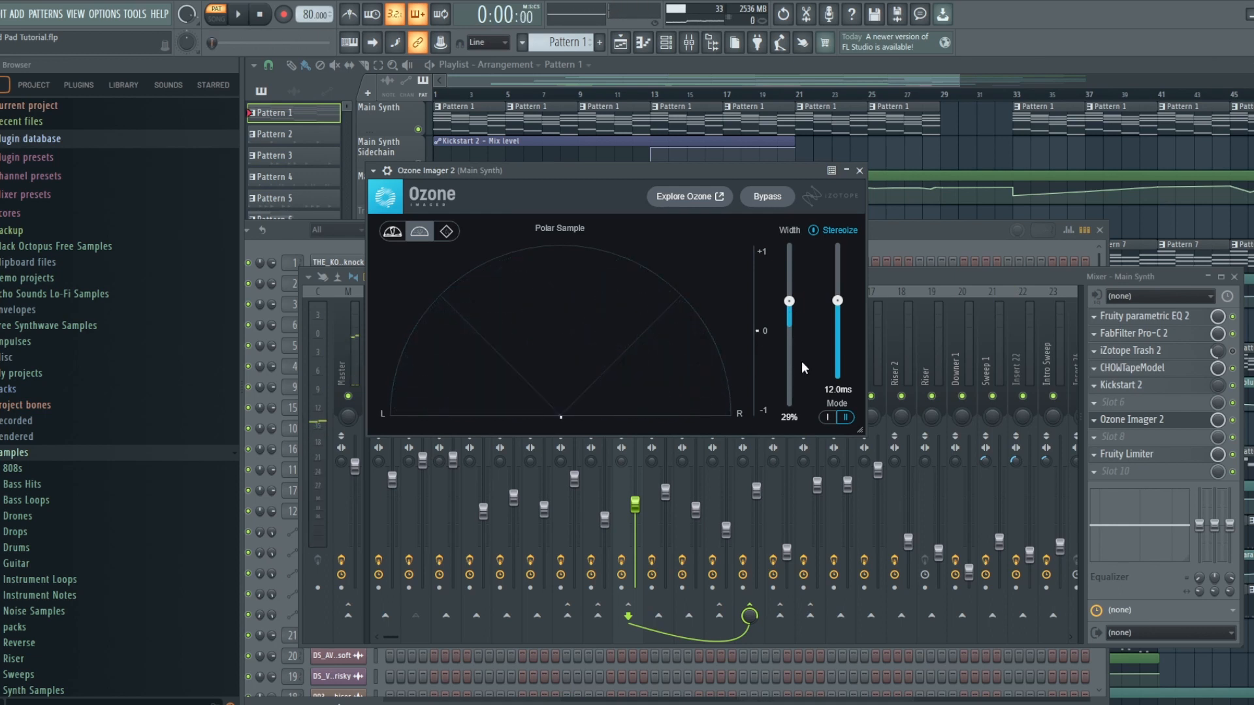